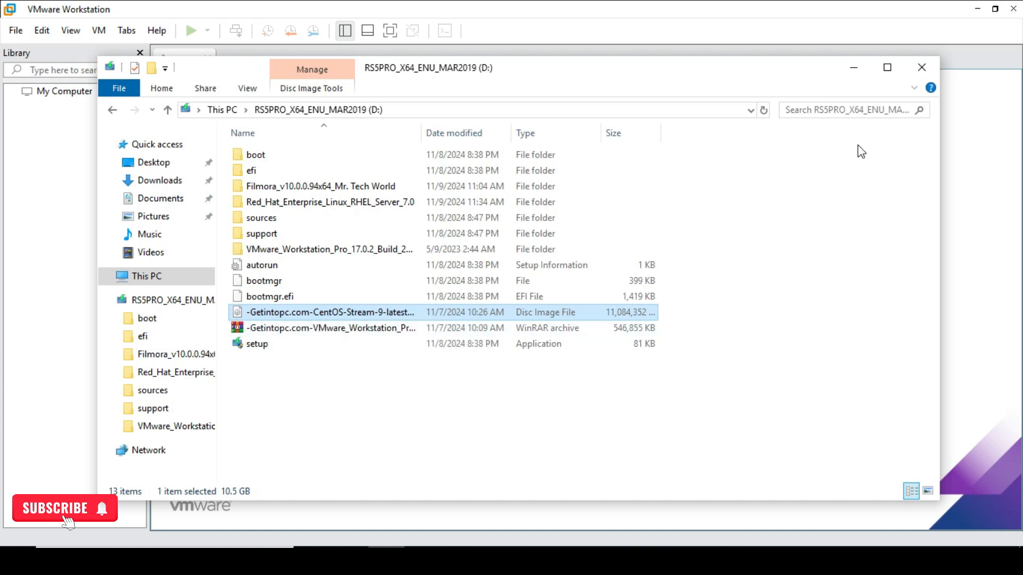
Minimize the File Explorer window showing the CentOS Stream 9 ISO to reveal VMware Workstation.
click(851, 73)
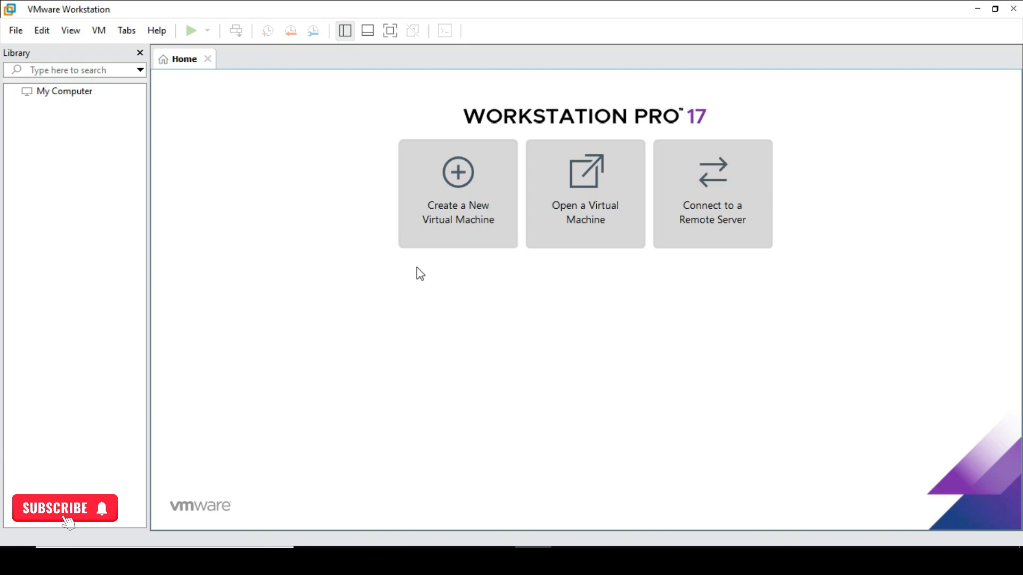
Launch Create a New Virtual Machine from the Home page, using the Typical setup.
click(448, 209)
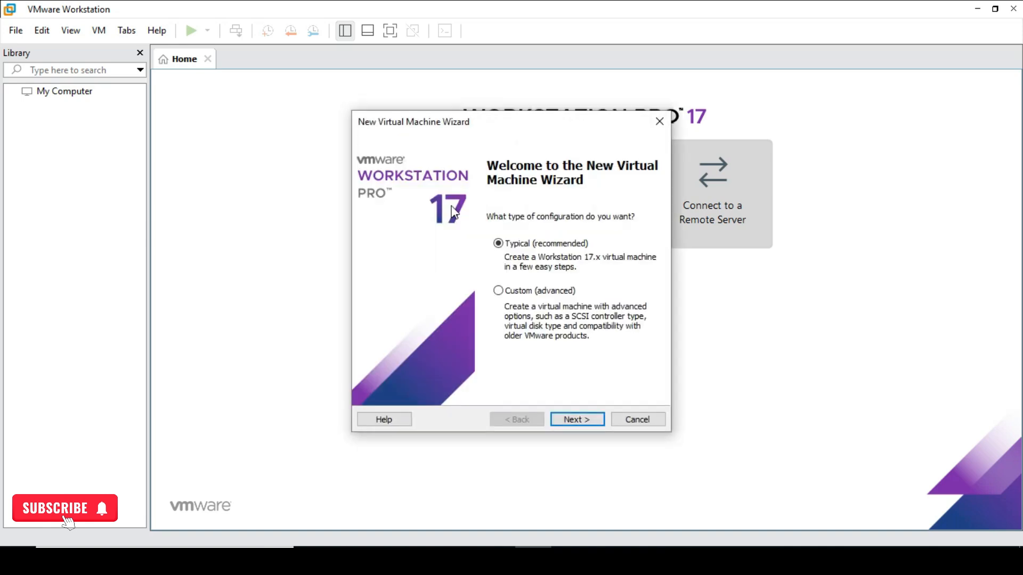
Choose the CentOS Stream 9 ISO on drive D: as the installer disc image.
click(578, 423)
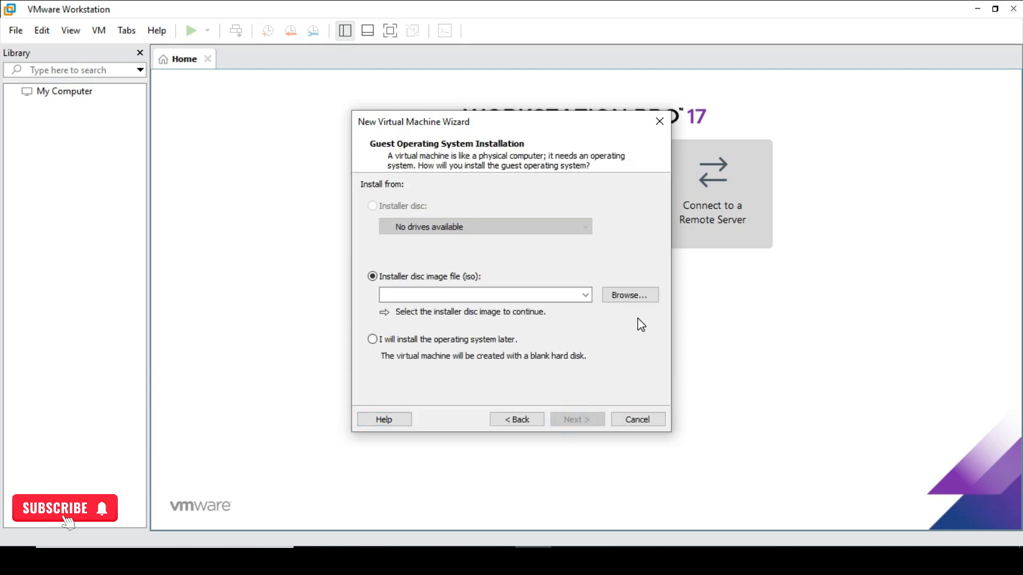
click(651, 293)
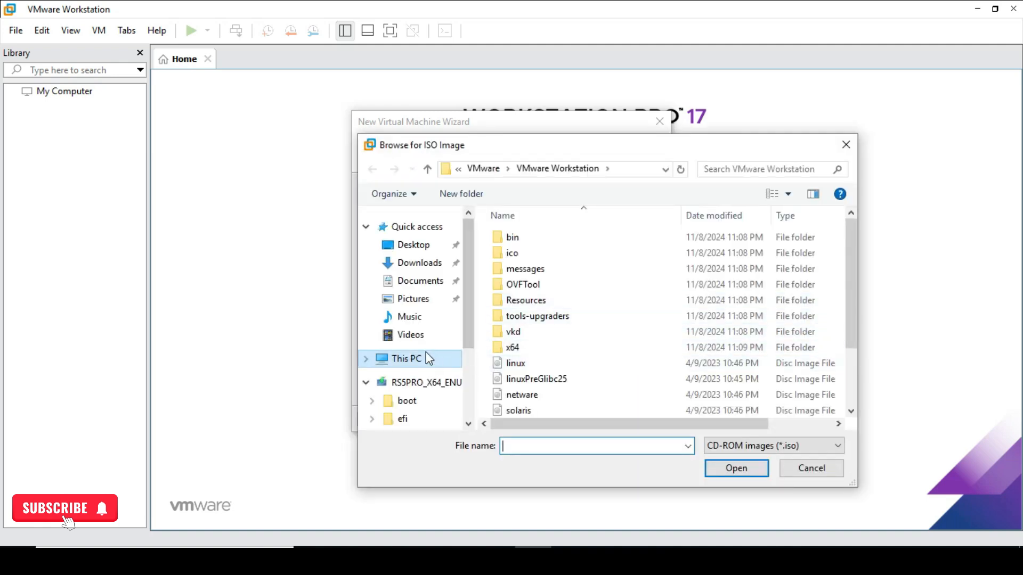
click(421, 387)
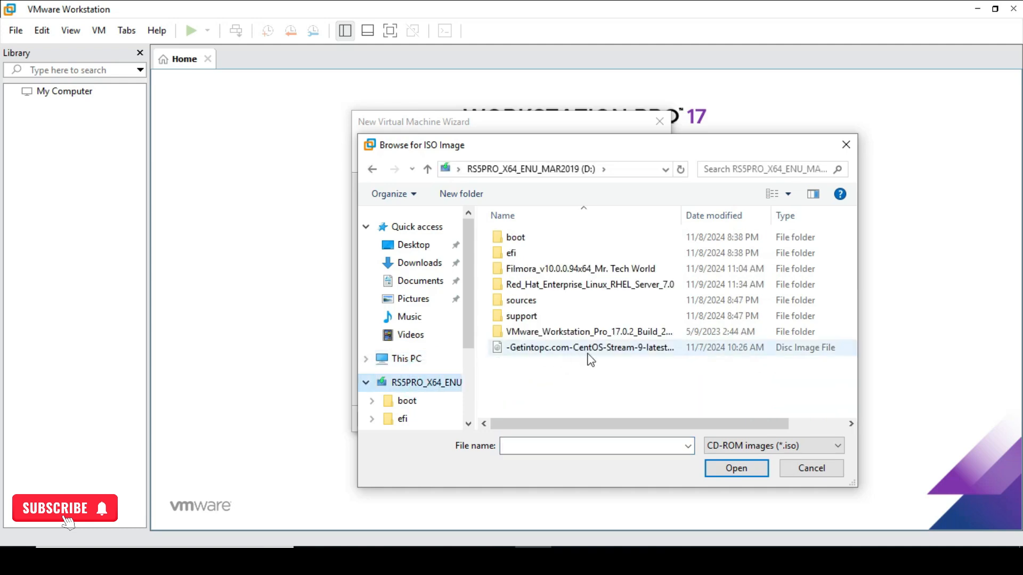
click(615, 353)
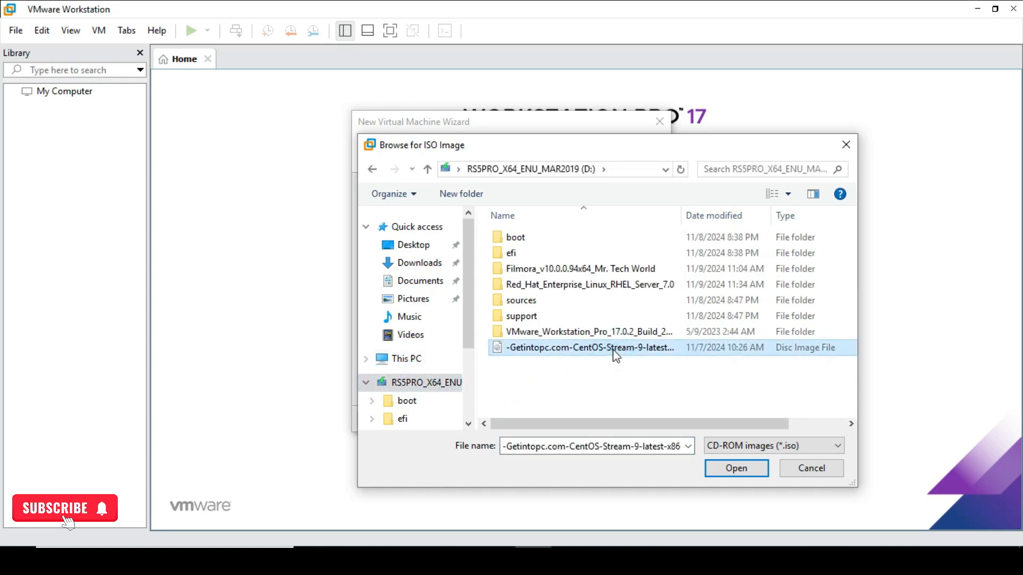
click(718, 472)
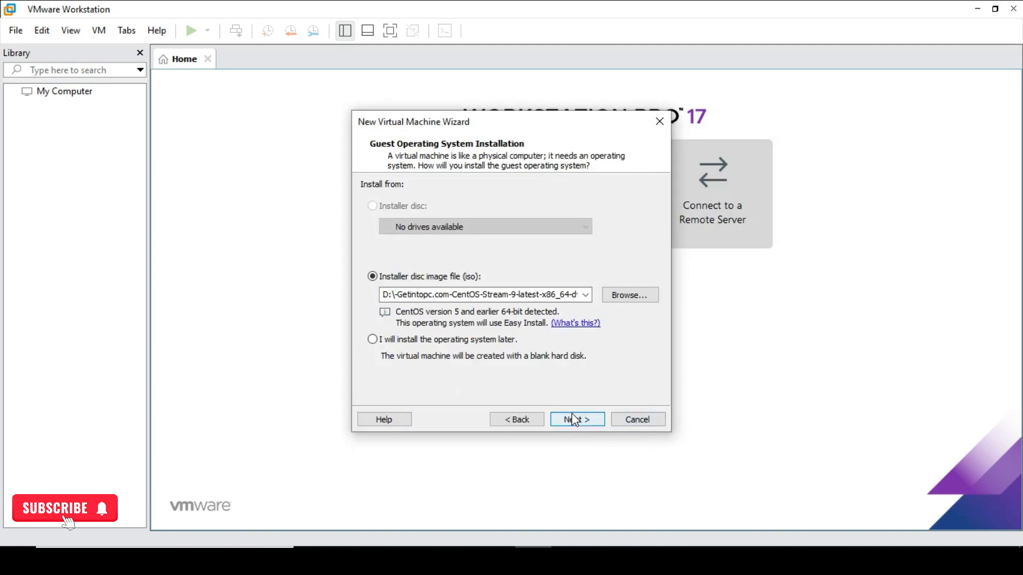
Enter the Easy Install full name, user name and a matching password, then continue.
click(567, 419)
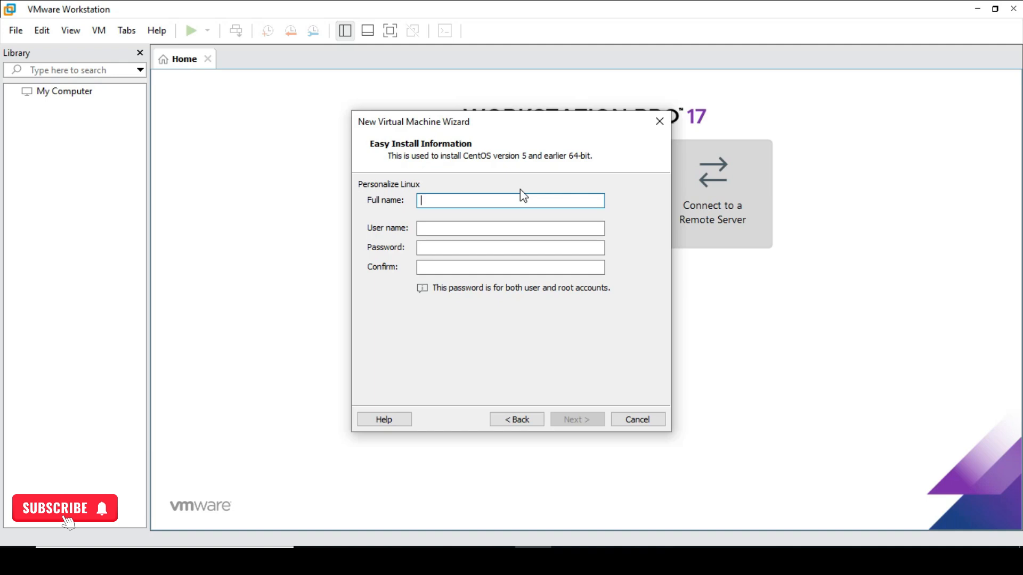
text(vignesh)
click(486, 228)
text(vignesh)
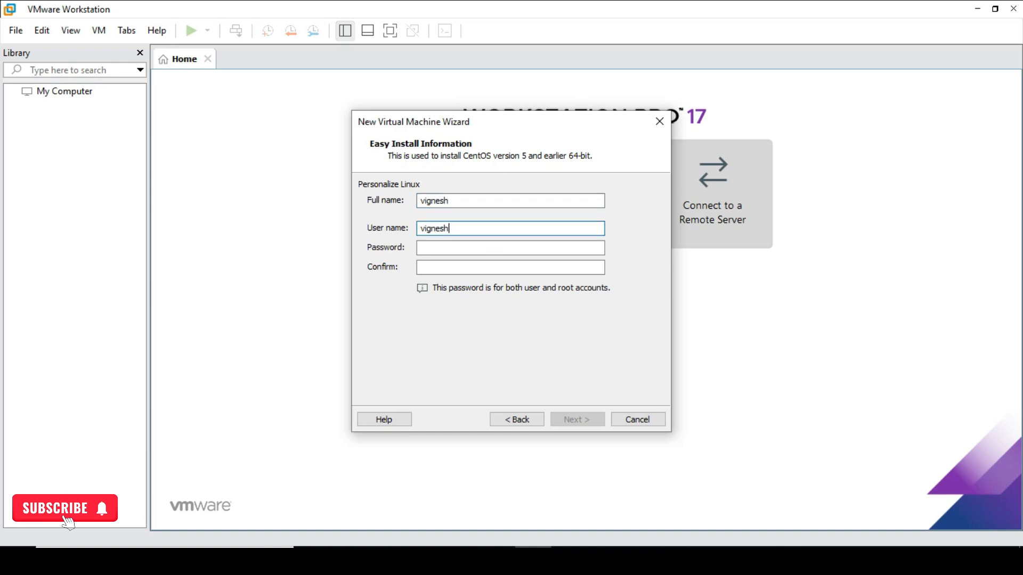
click(464, 248)
text(12)
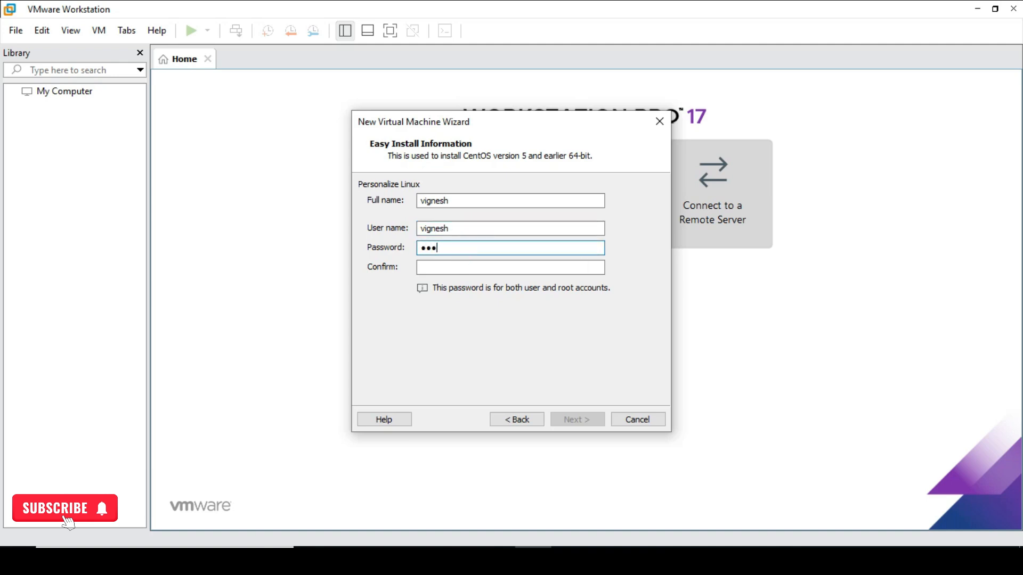
text(3456789012)
click(444, 262)
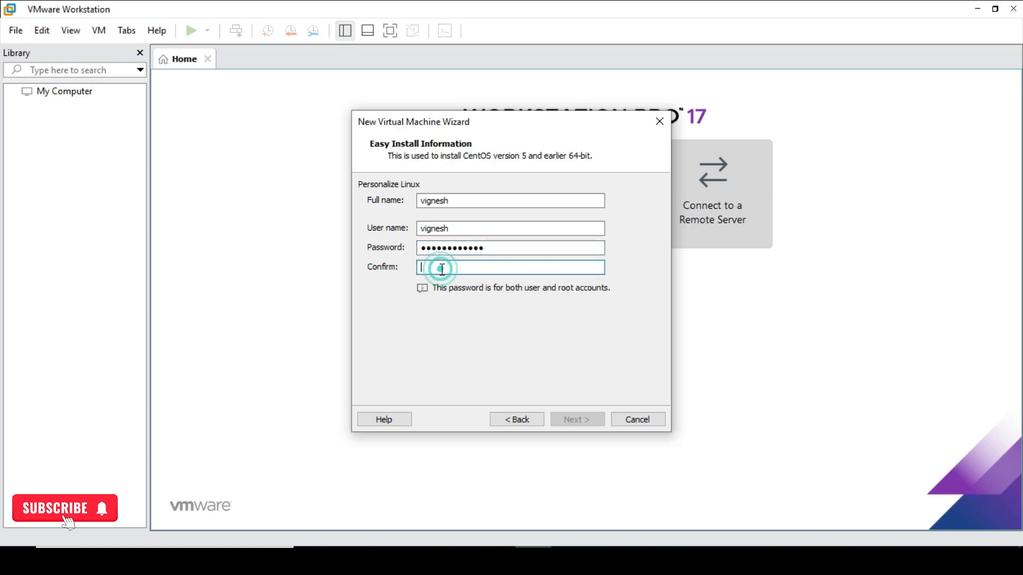
text(123456789012)
key(Return)
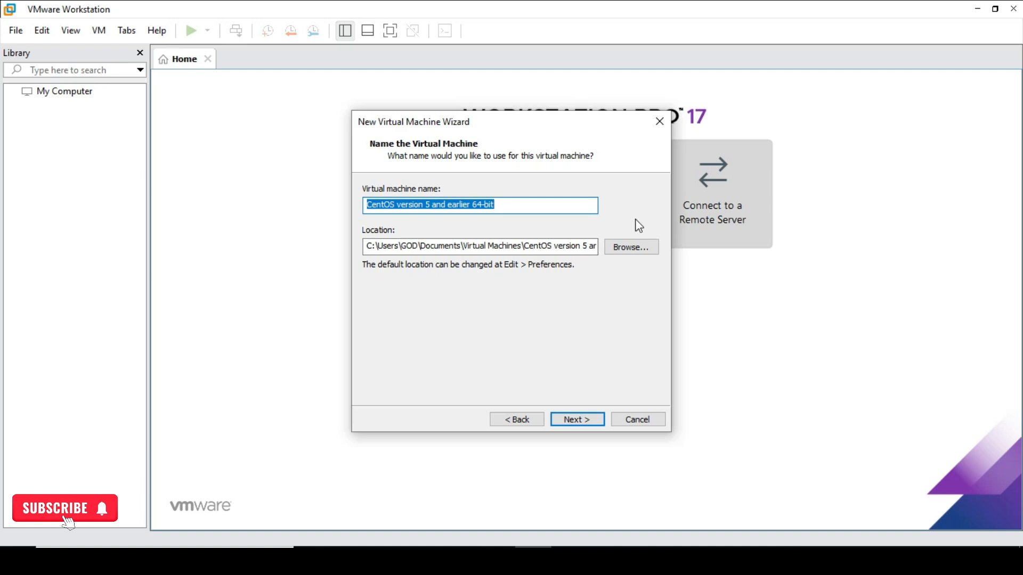
Keep the name 'CentOS version 5 and earlier 64-bit' and its default folder, then continue.
click(625, 249)
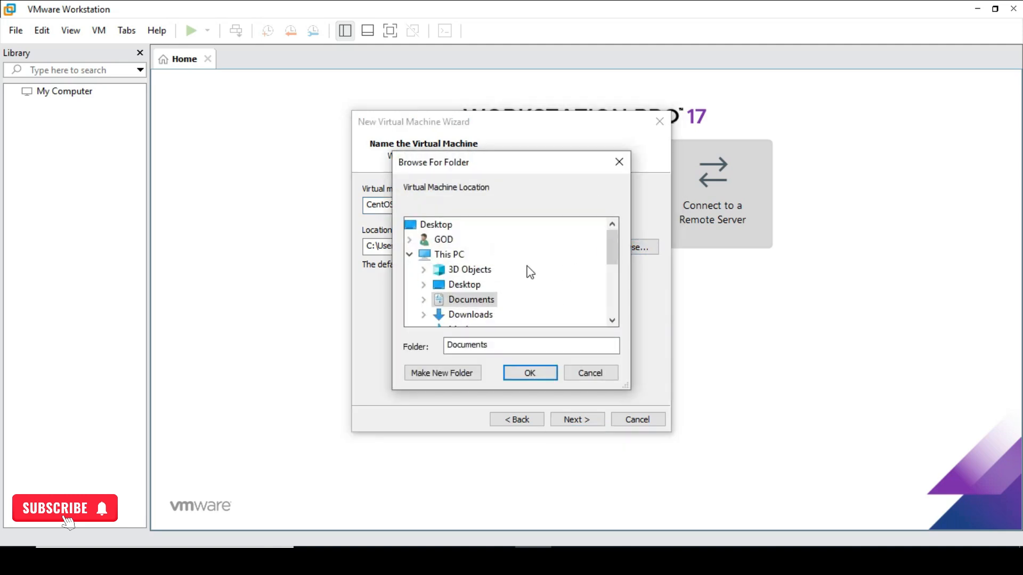
click(578, 374)
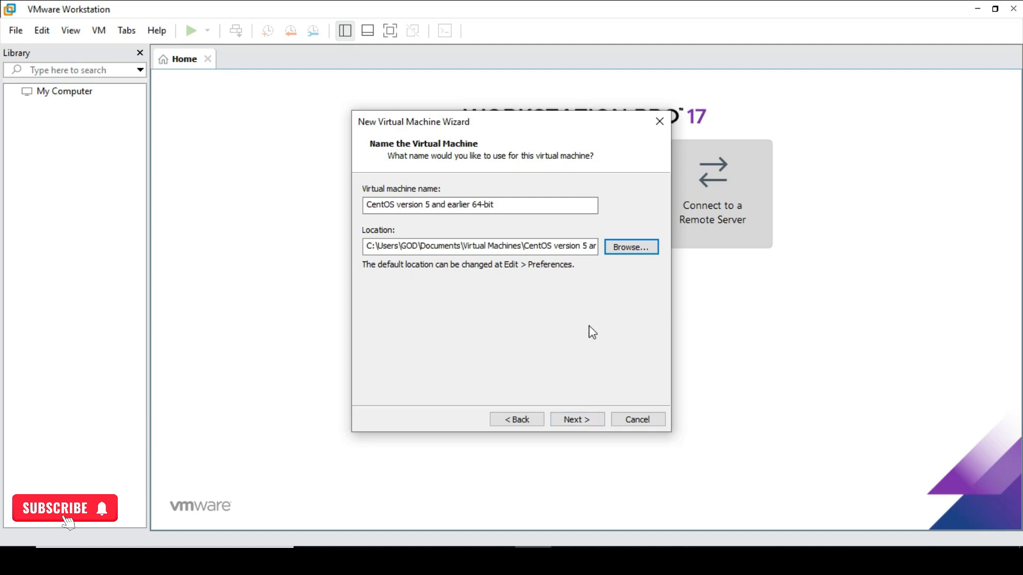
click(513, 206)
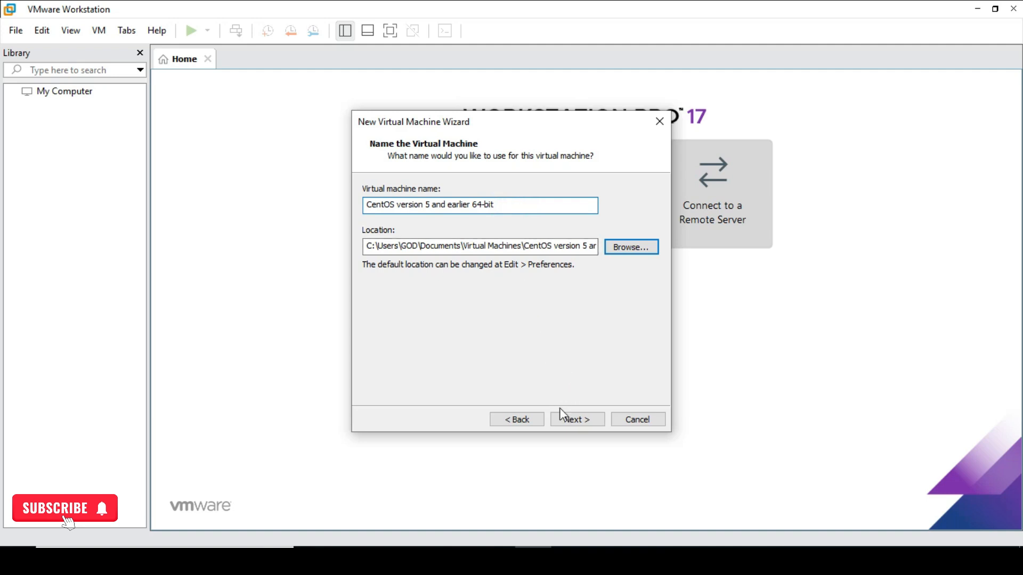
click(570, 418)
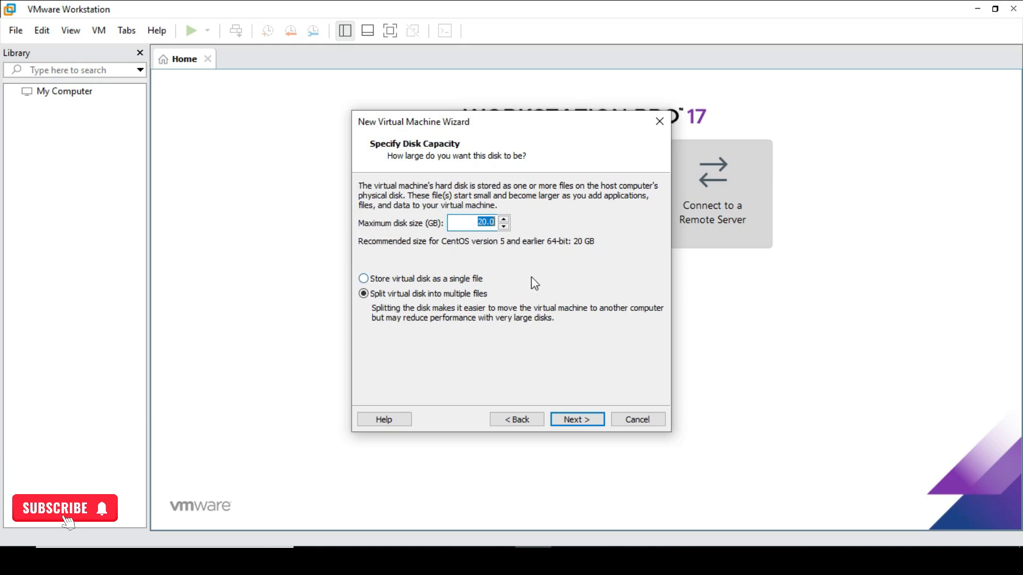
Accept the 20 GB split disk and finish the wizard so the VM powers on.
click(572, 420)
click(567, 420)
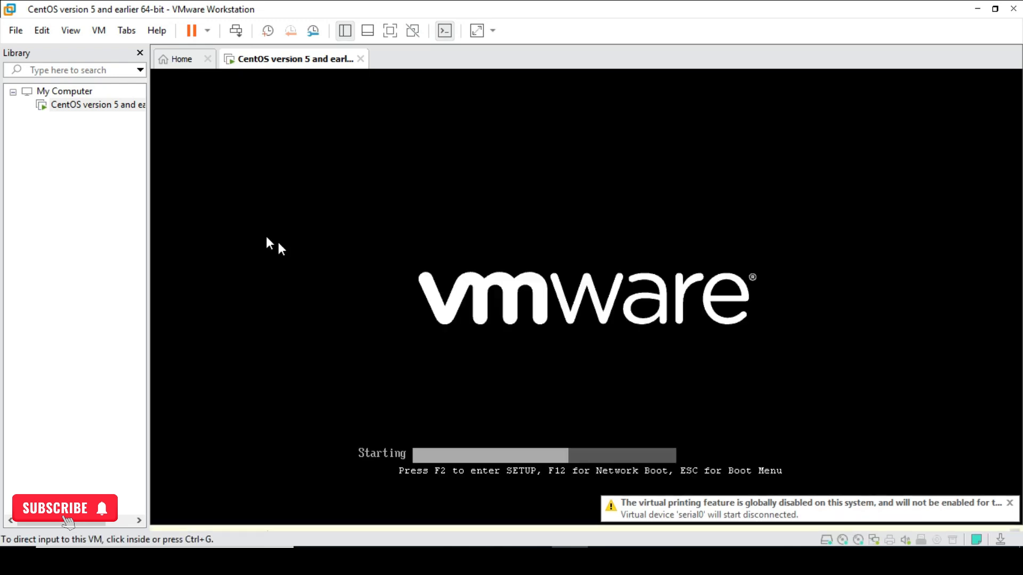
Close the running CentOS VM's tab and choose Power Off to stop it.
click(177, 60)
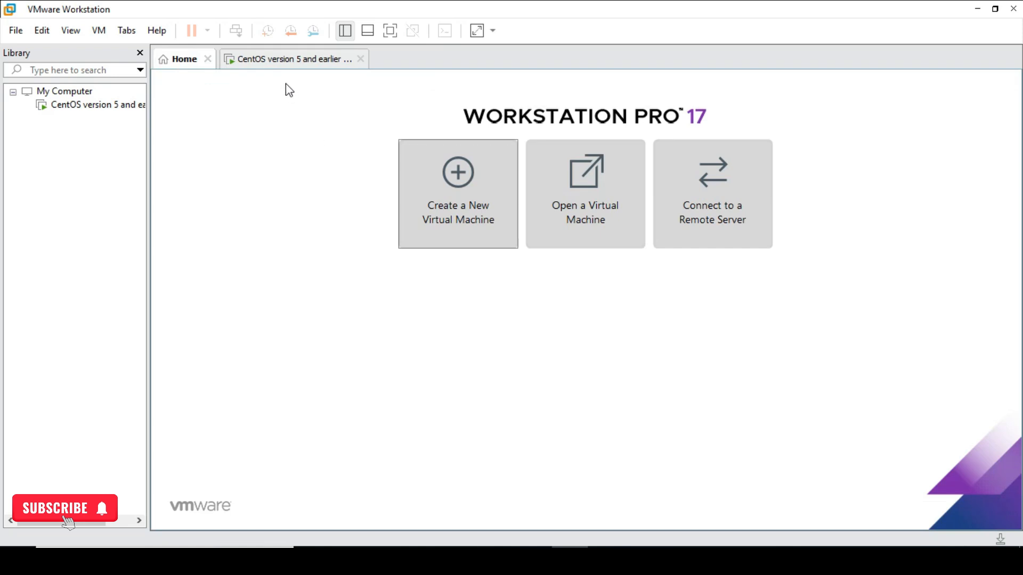
click(286, 64)
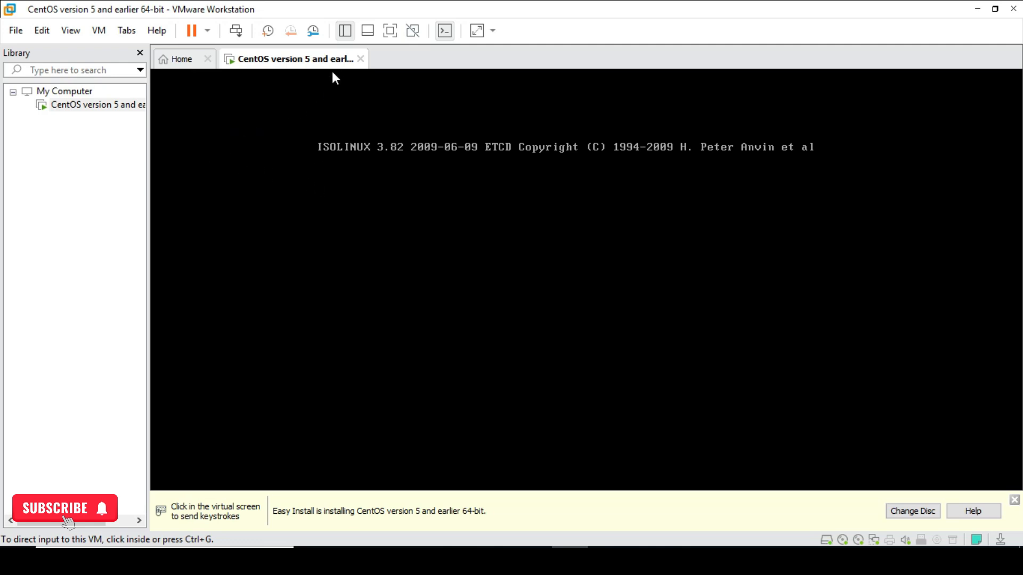
click(361, 59)
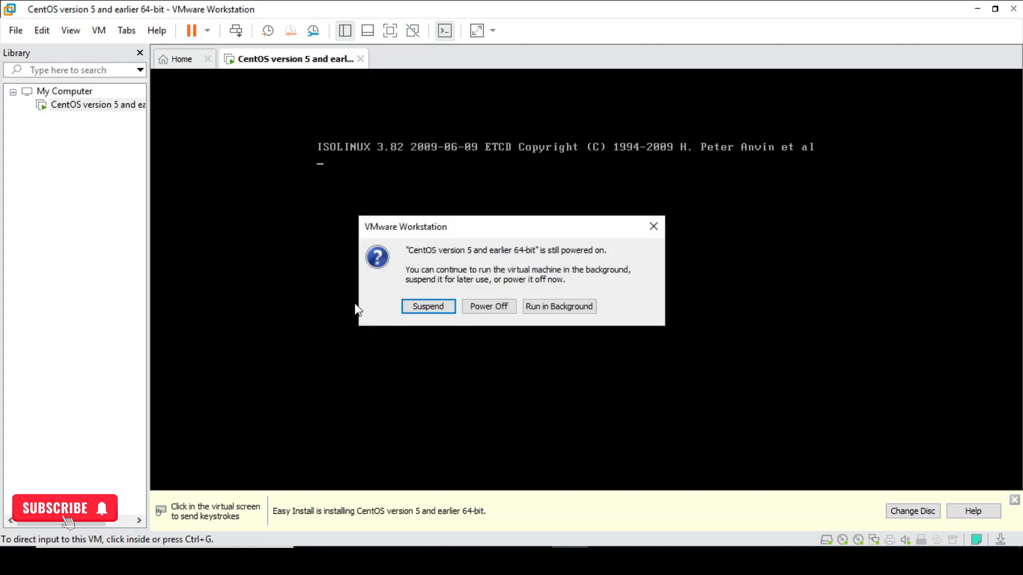
click(507, 303)
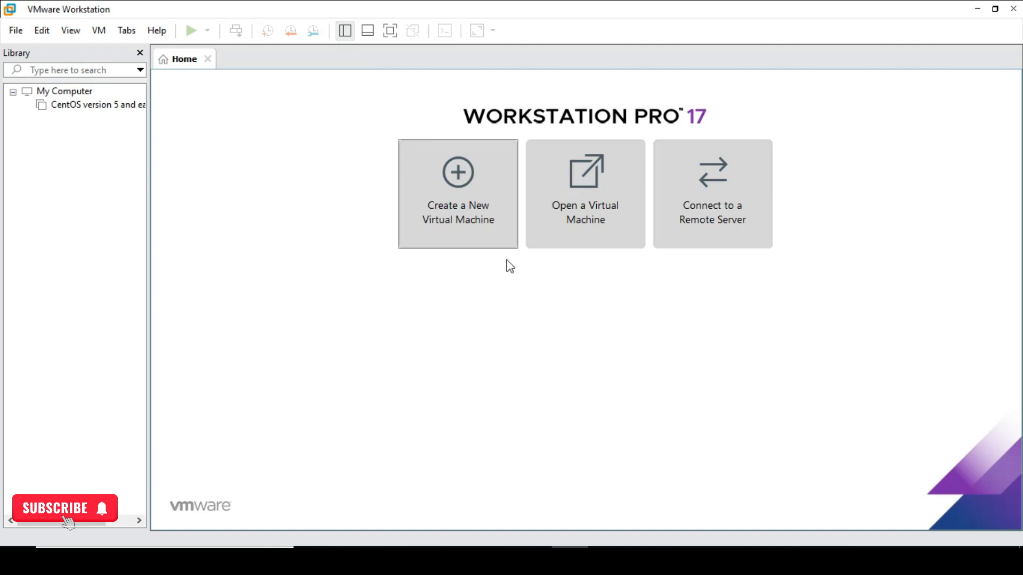
Open the CentOS VM from the Library to view its summary page.
click(87, 105)
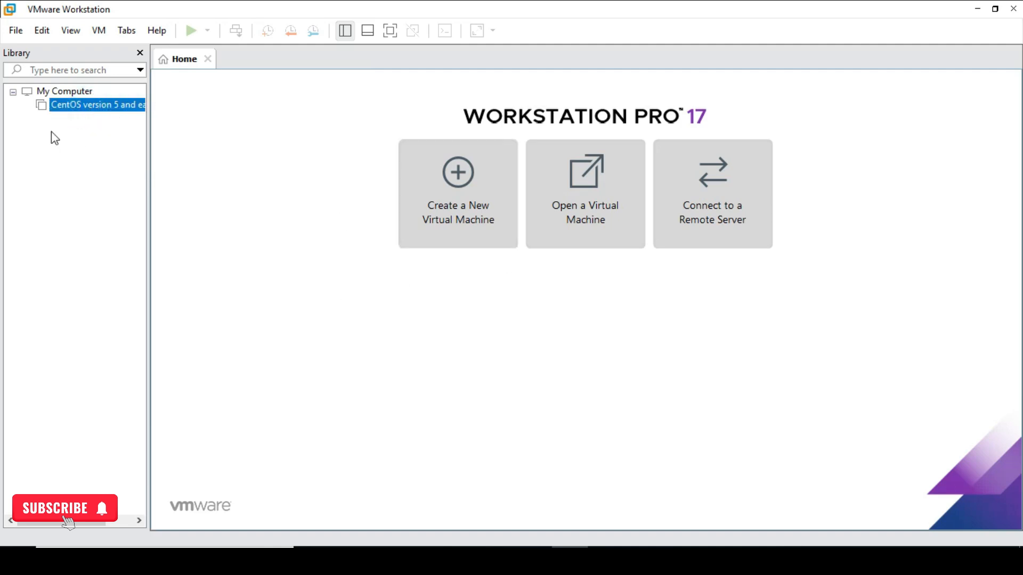
double_click(52, 106)
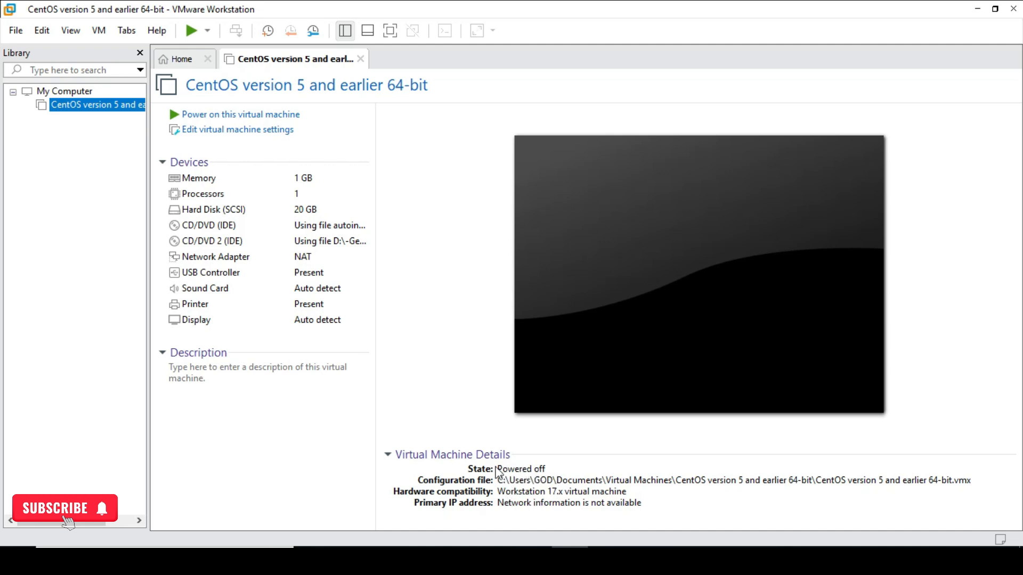
Power on the CentOS VM and switch it to full screen.
click(263, 118)
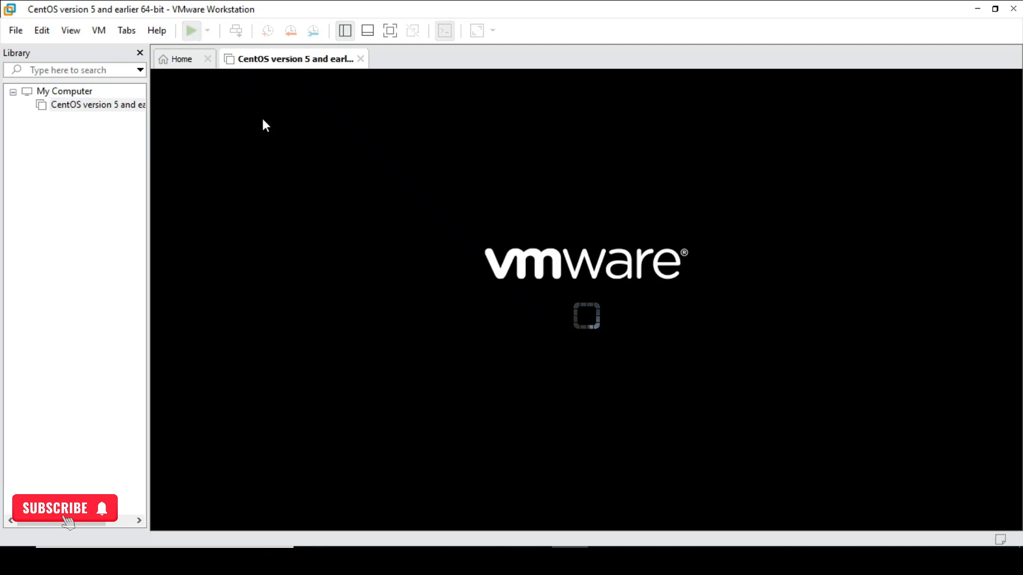
click(388, 30)
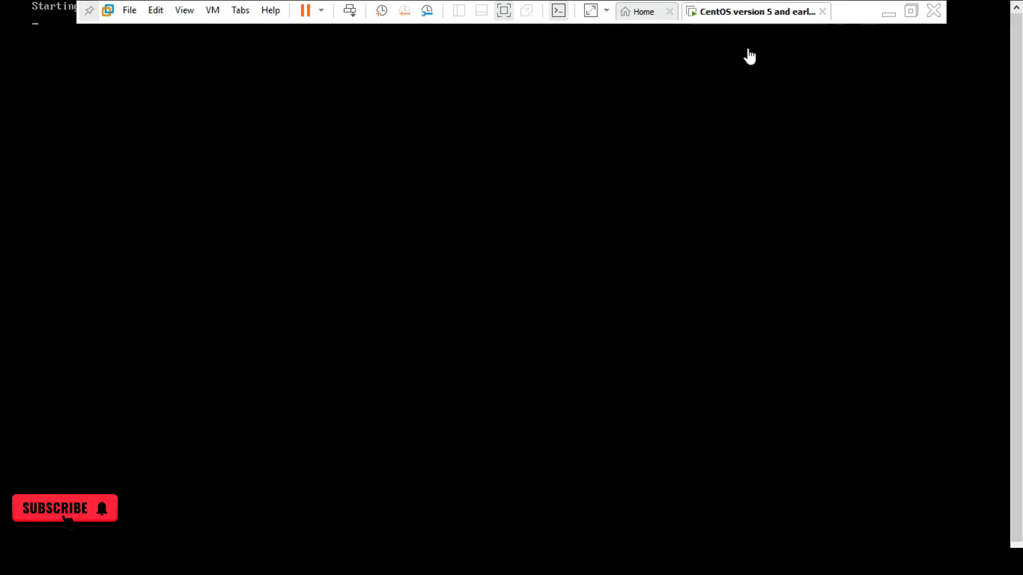
Unpin the full-screen toolbar while the CentOS Stream 9 installer loads.
click(90, 12)
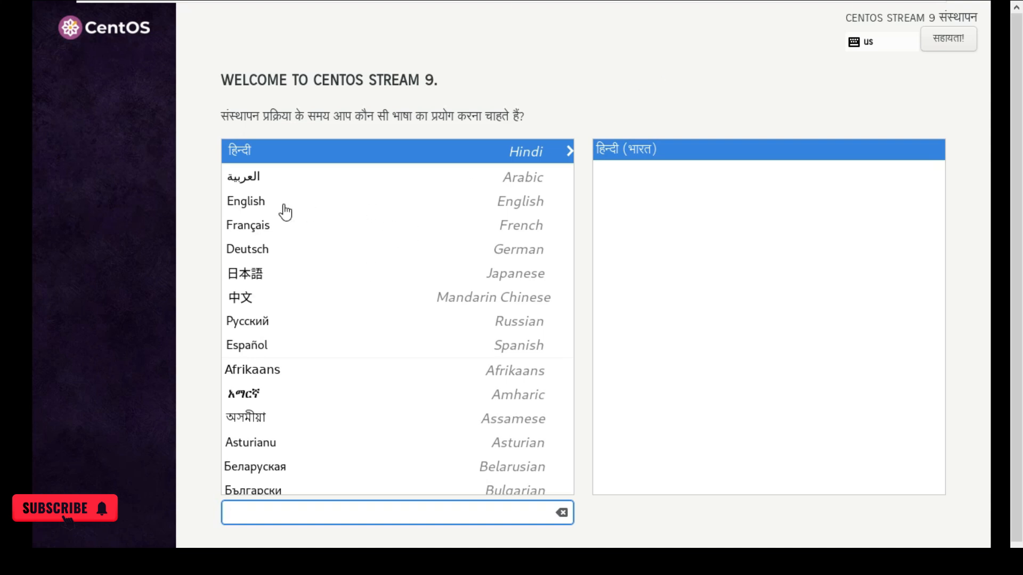
Select English (United States) as the CentOS installer language and continue to the summary.
click(261, 201)
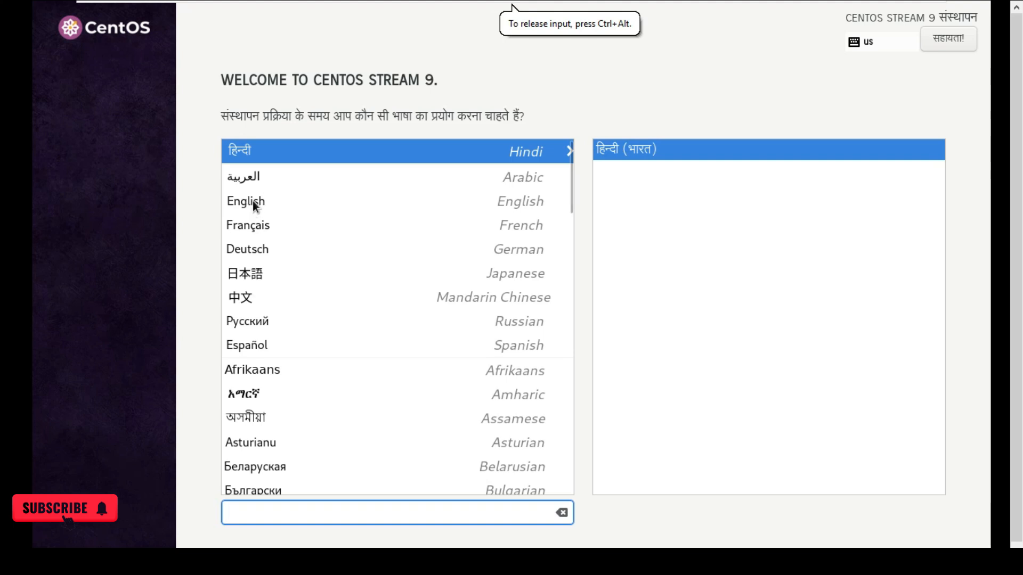
click(253, 200)
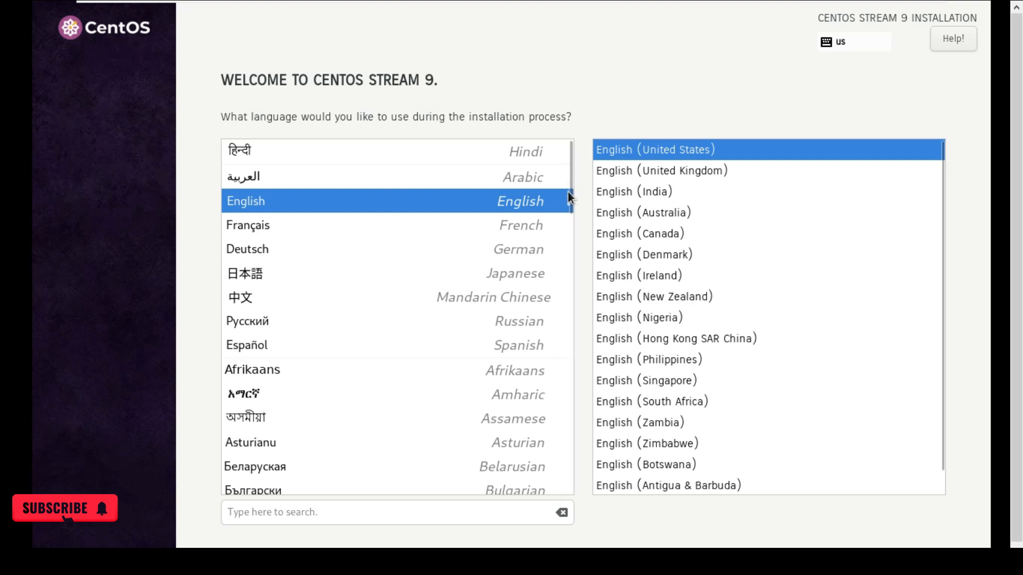
drag(570, 195, 573, 458)
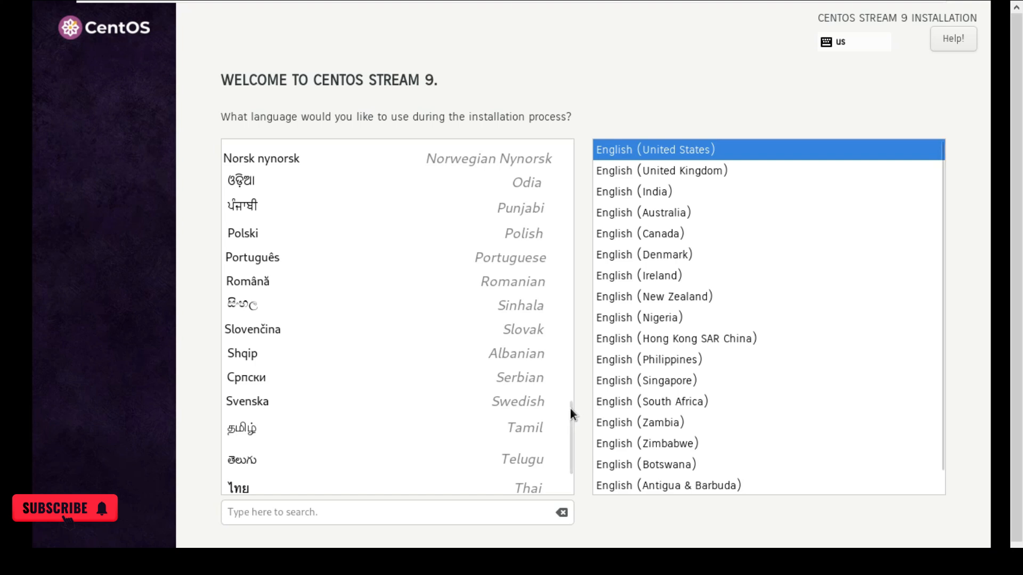
drag(568, 409, 570, 112)
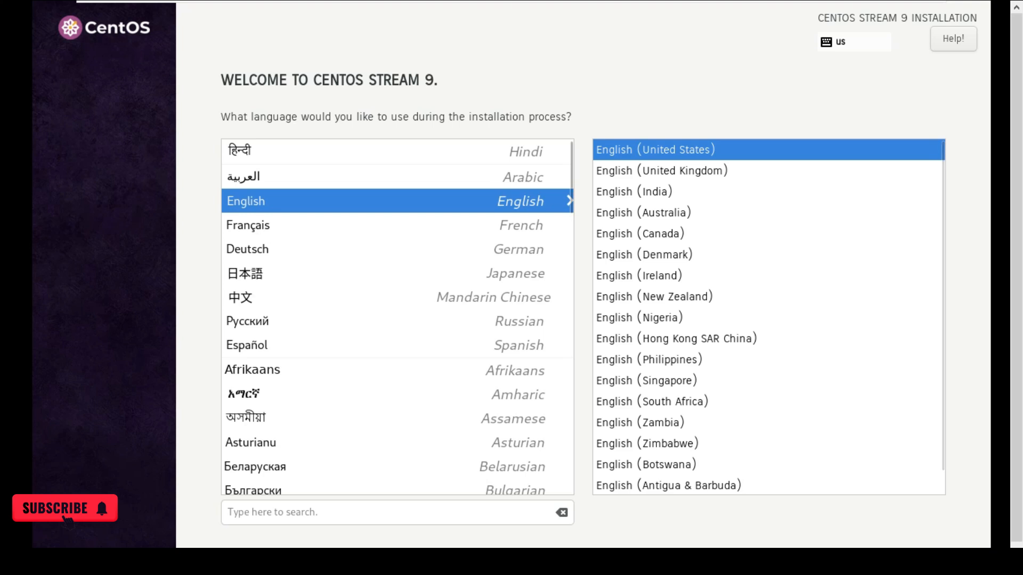
scroll(533, 288, down, 1)
click(511, 7)
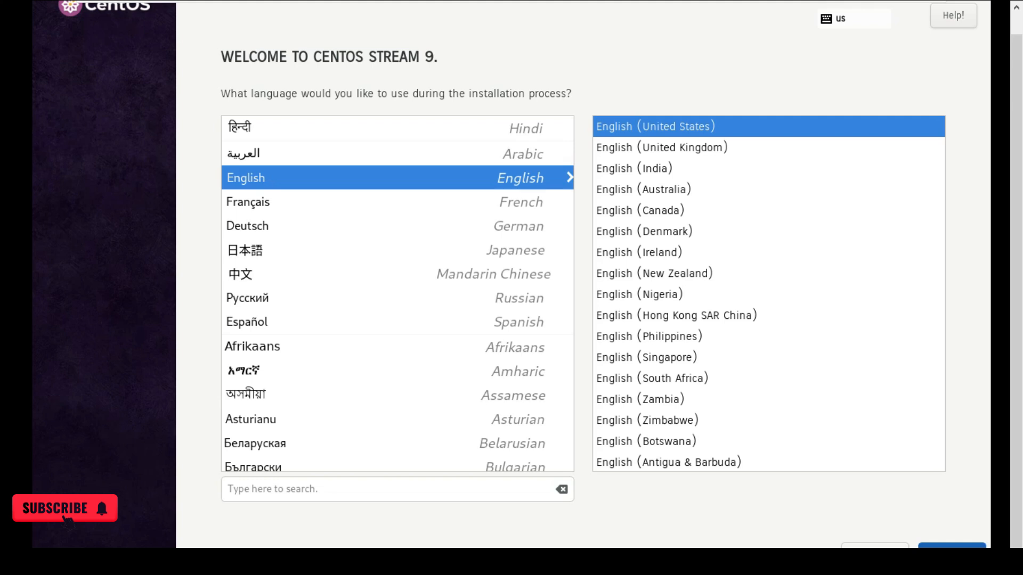
click(930, 532)
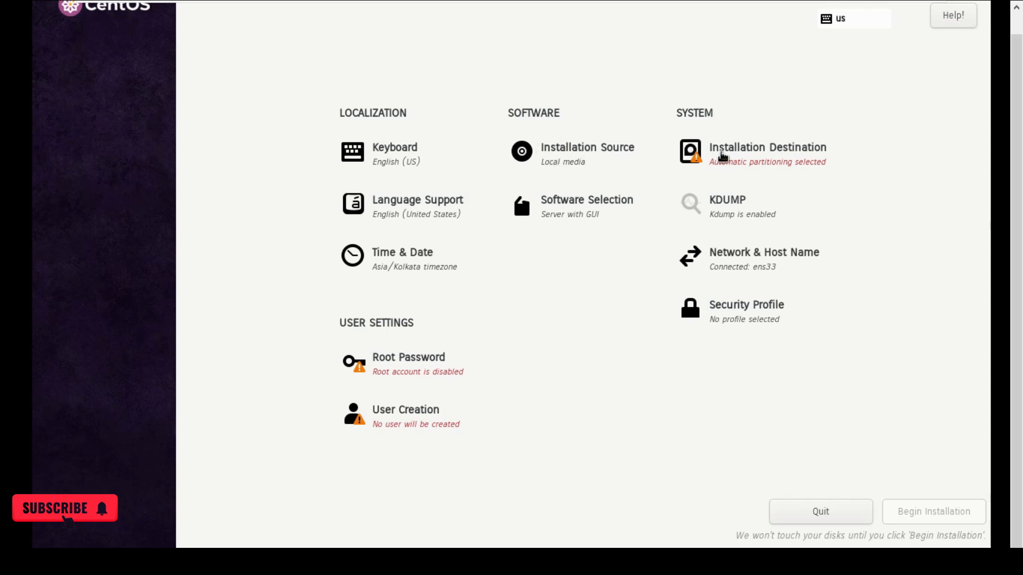
Check the 20 GiB VMware disk as the install target with Automatic partitioning.
click(722, 155)
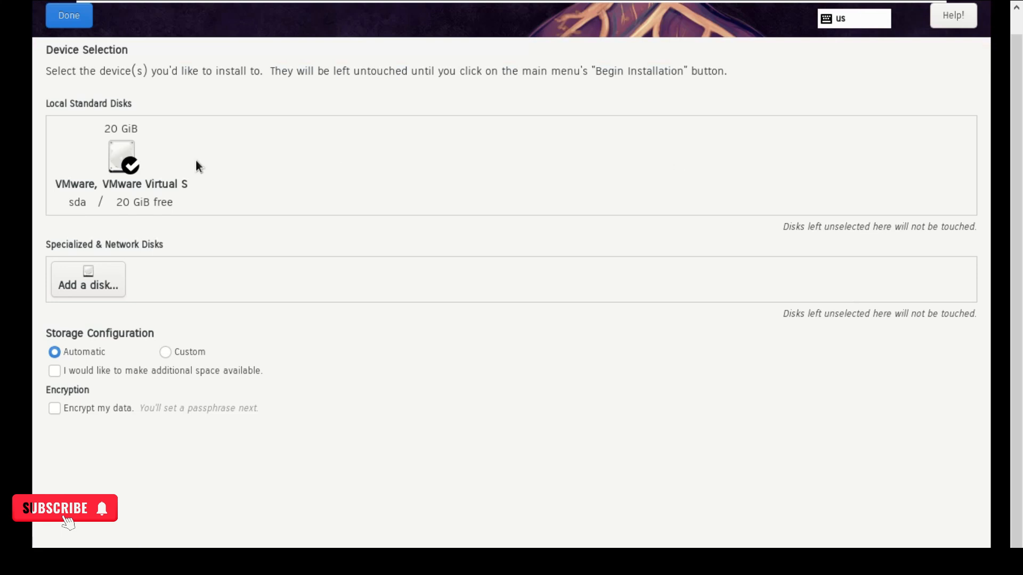
click(119, 161)
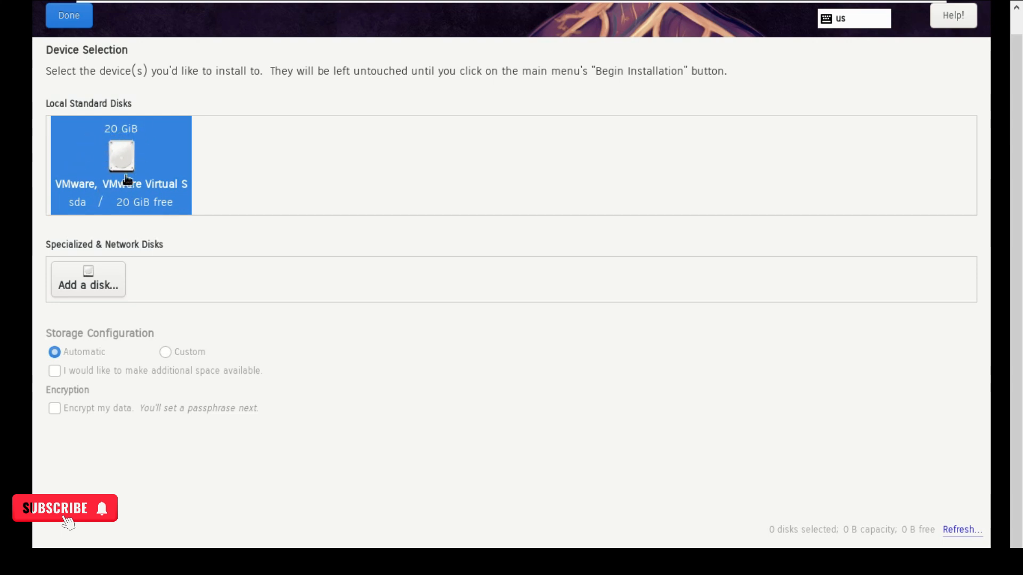
click(68, 16)
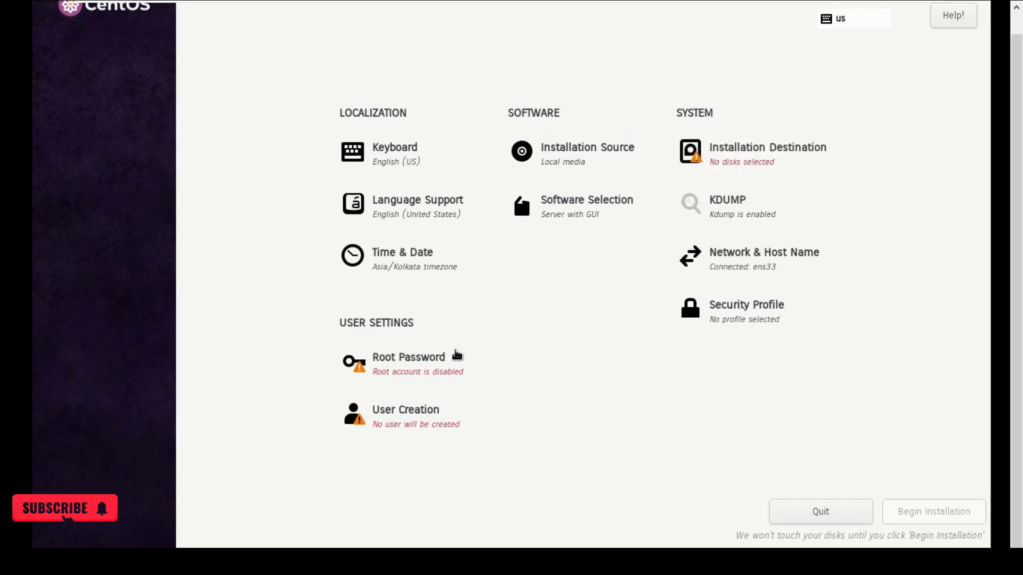
click(729, 164)
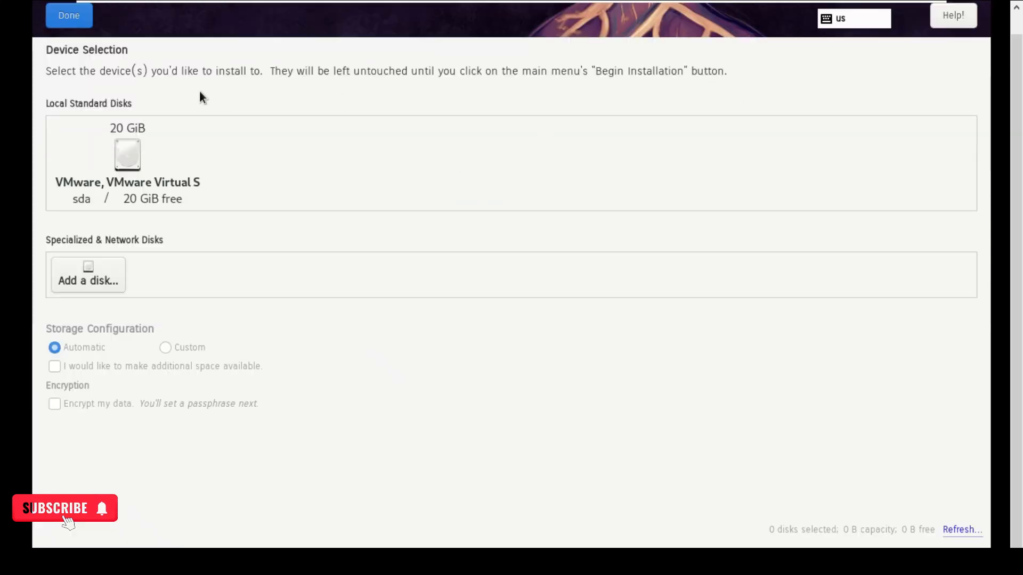
click(144, 149)
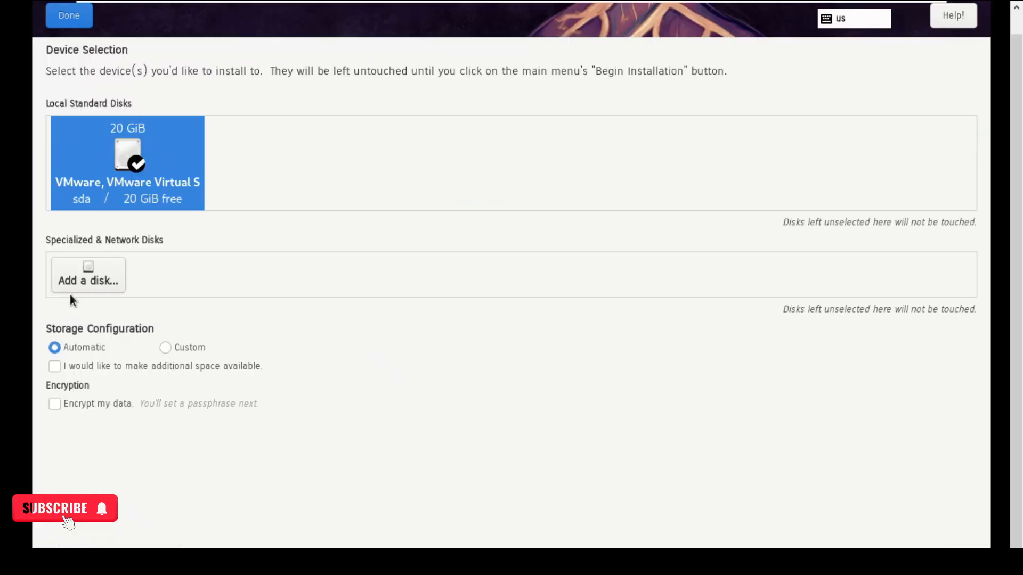
click(63, 18)
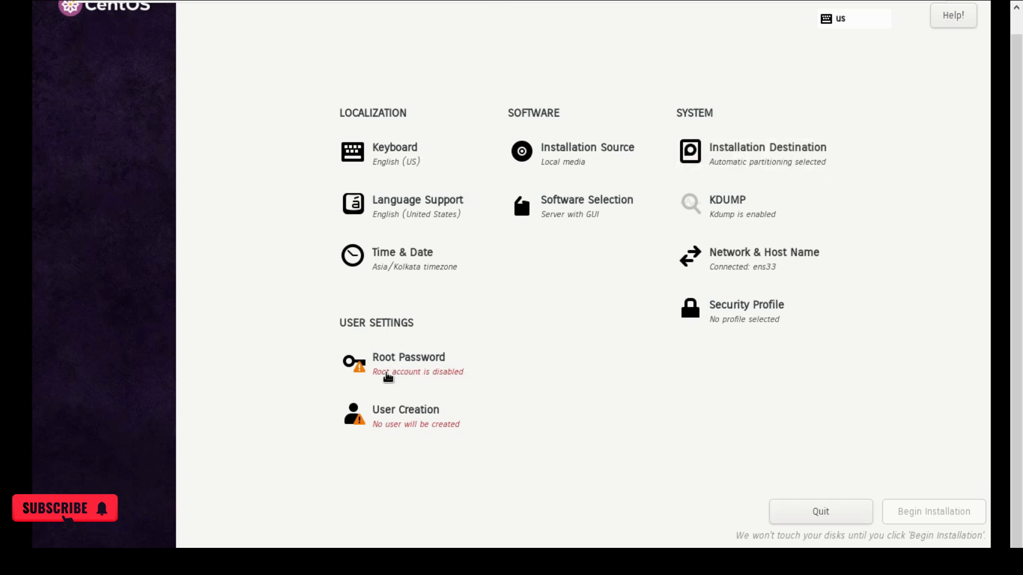
Enter and confirm a strong root password in the Root Password screen.
click(395, 362)
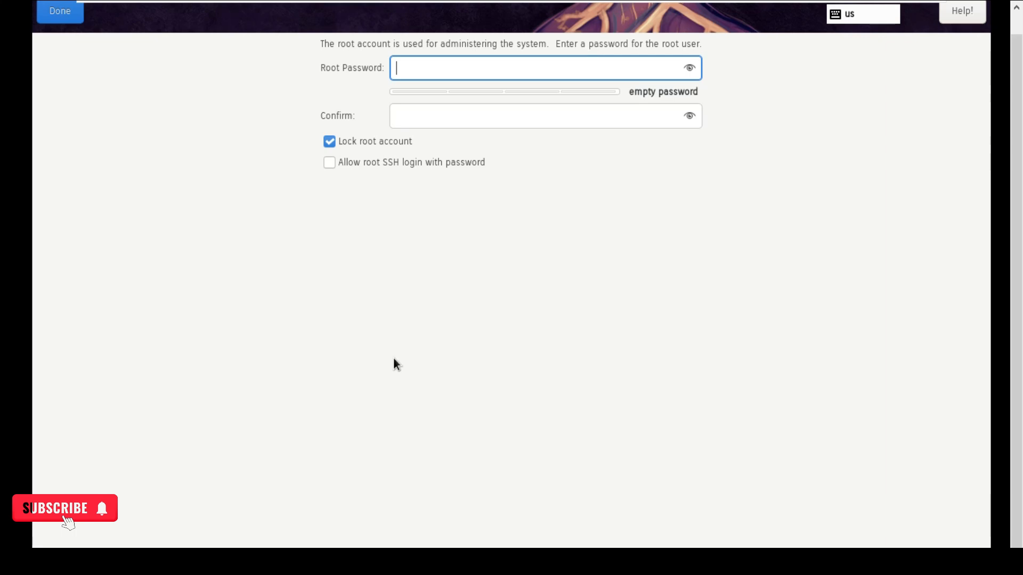
text(•••••)
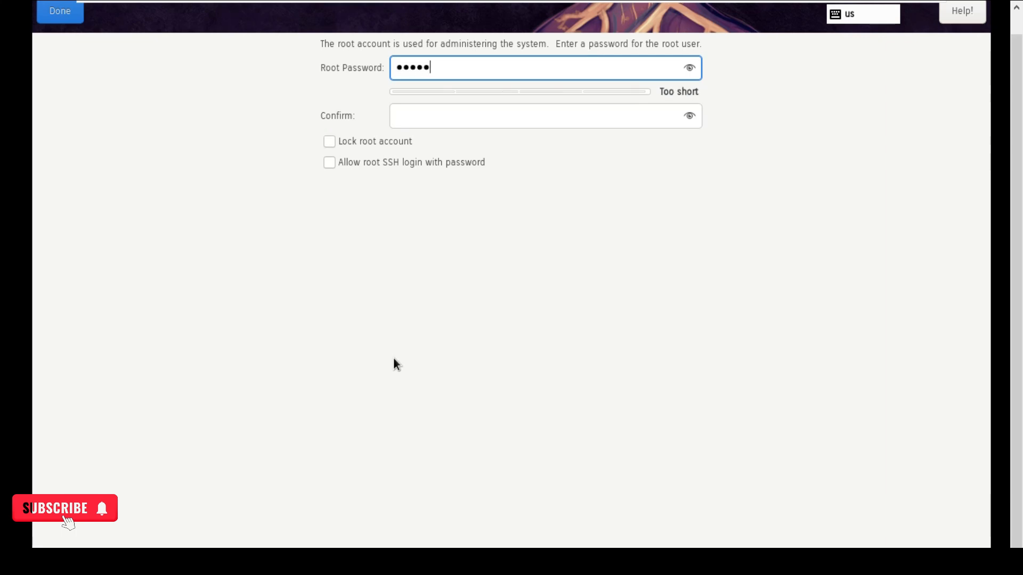
text(••••••••)
mouse_move(578, 4)
click(491, 119)
text(•••••••••••••)
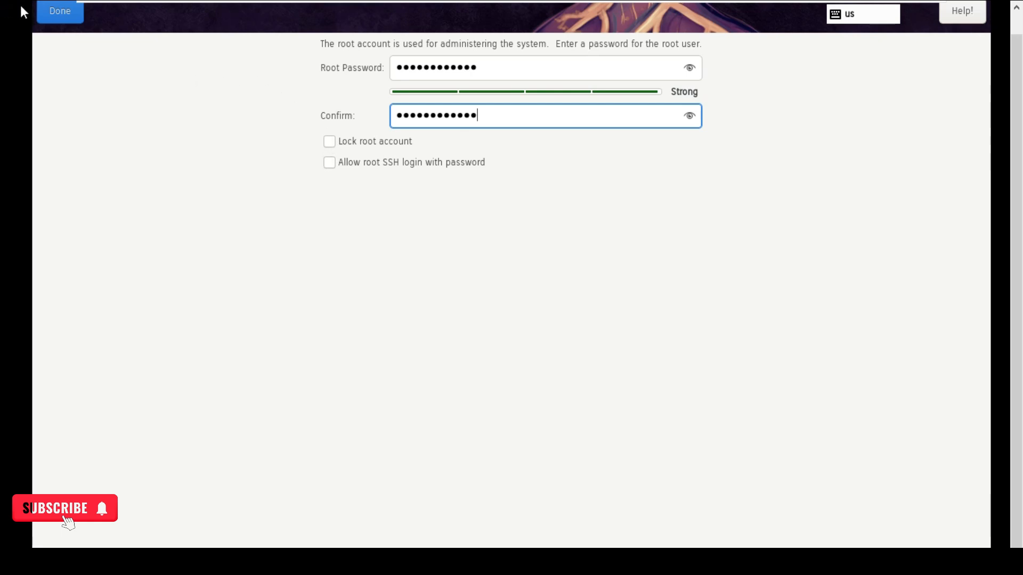
click(55, 21)
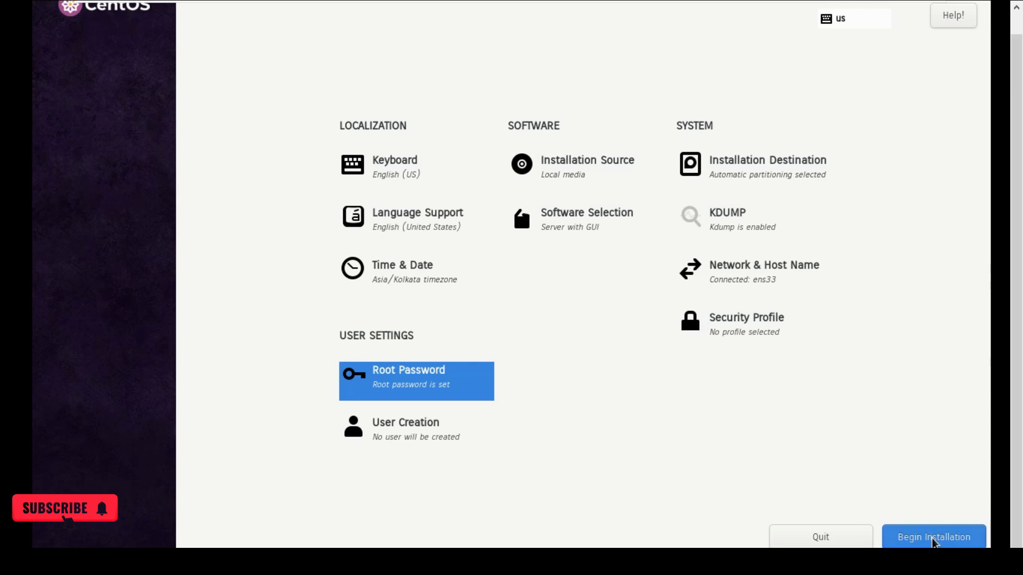
Begin the CentOS Stream 9 installation from the Installation Summary.
click(932, 539)
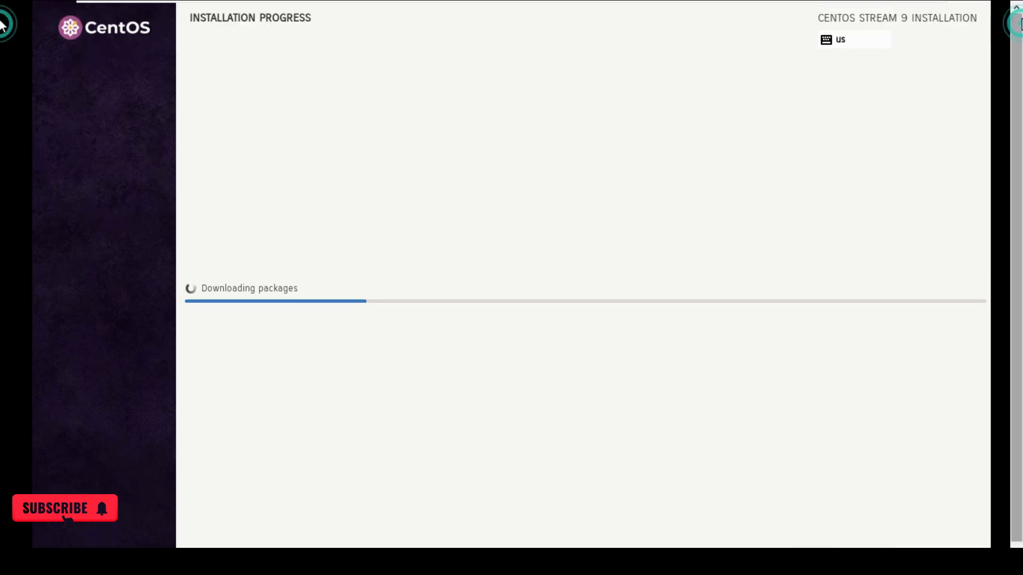
Keep input captured in the VM while package downloads finish and the transaction is prepared.
click(712, 85)
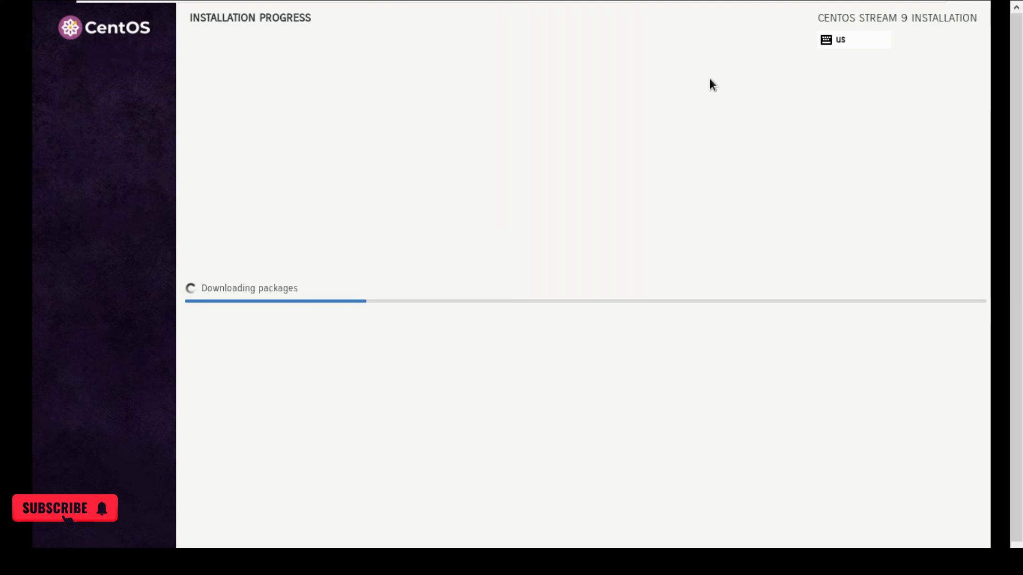
mouse_move(673, 5)
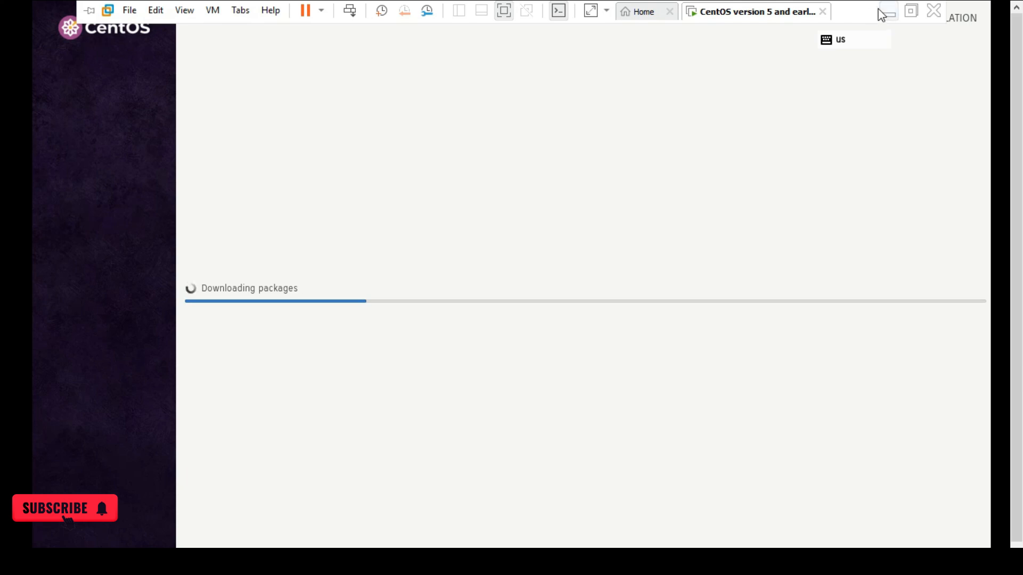
click(721, 249)
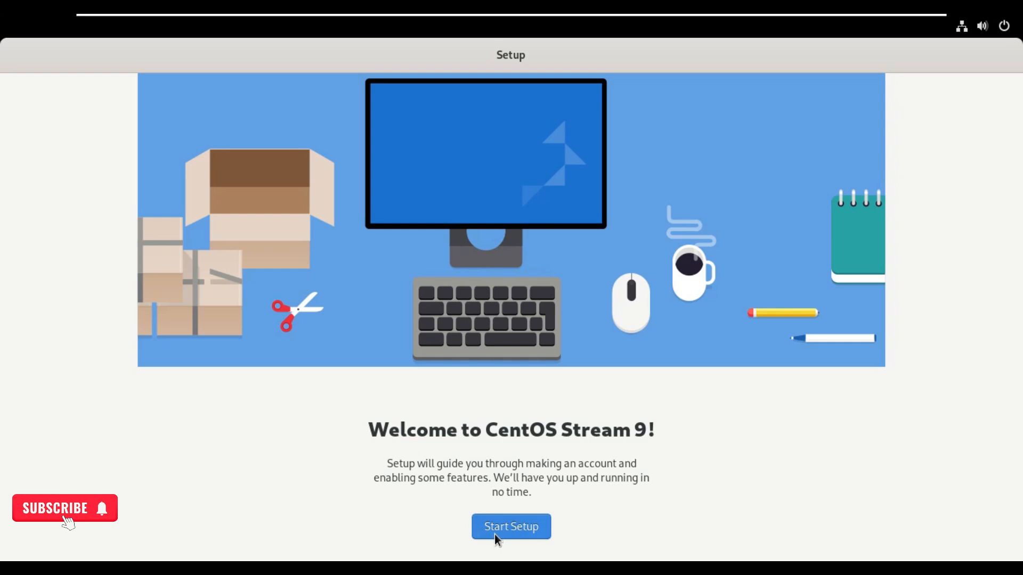
Start GNOME setup and accept the Privacy page with Location Services left off.
click(494, 535)
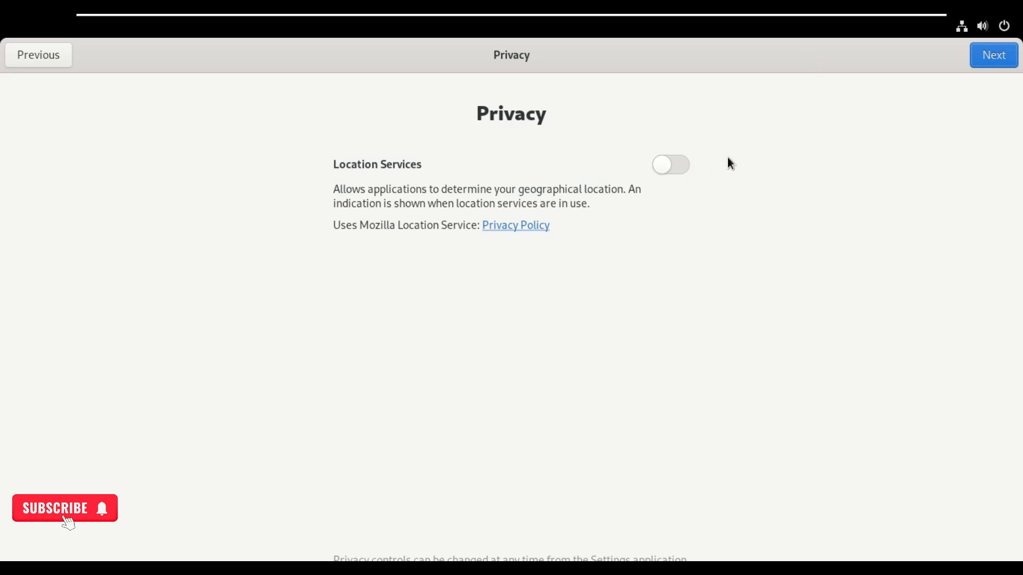
click(987, 55)
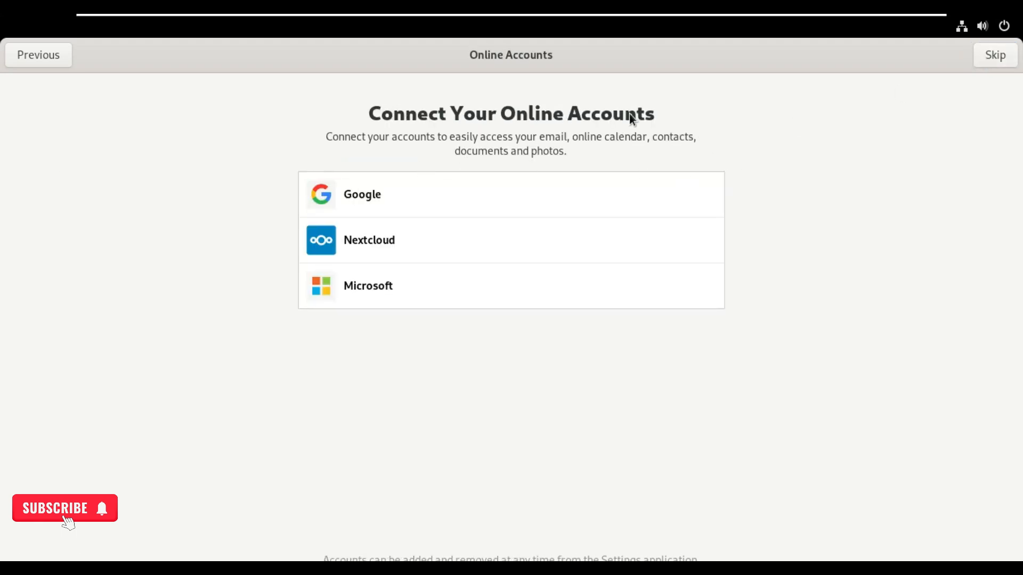
Skip online accounts, look at Enterprise Login, then accept the suggested local user details.
click(987, 62)
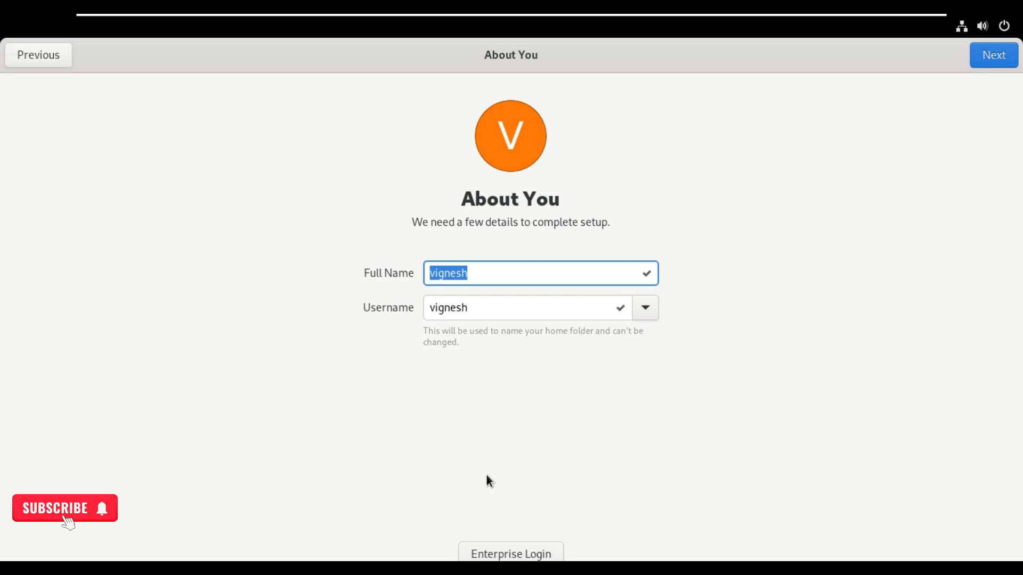
click(490, 548)
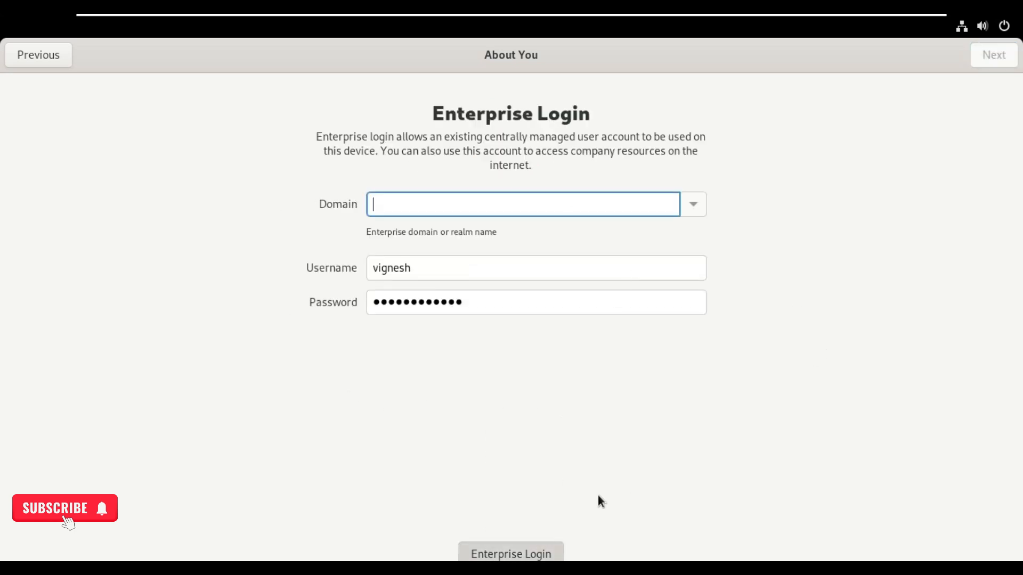
click(497, 556)
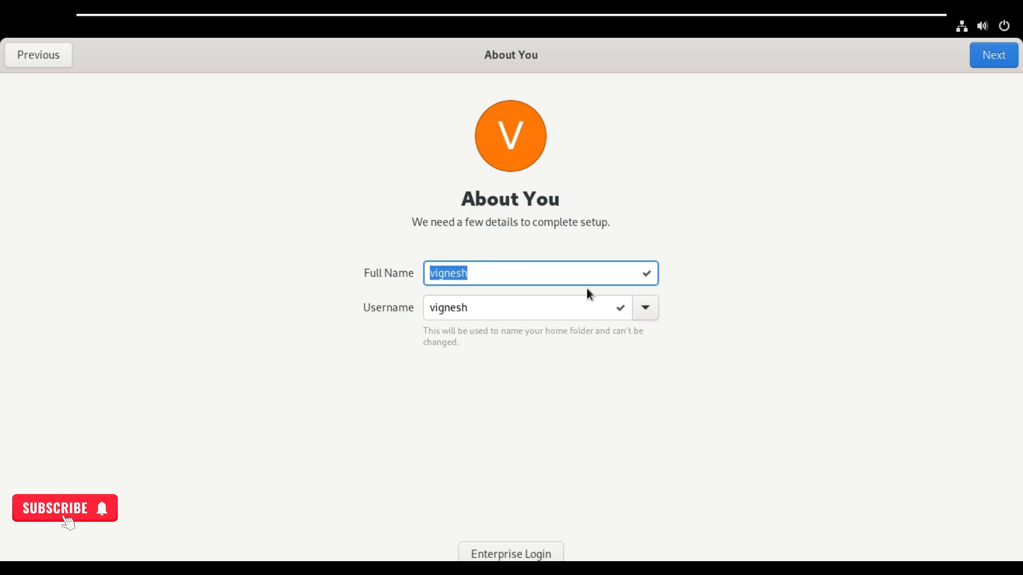
click(987, 61)
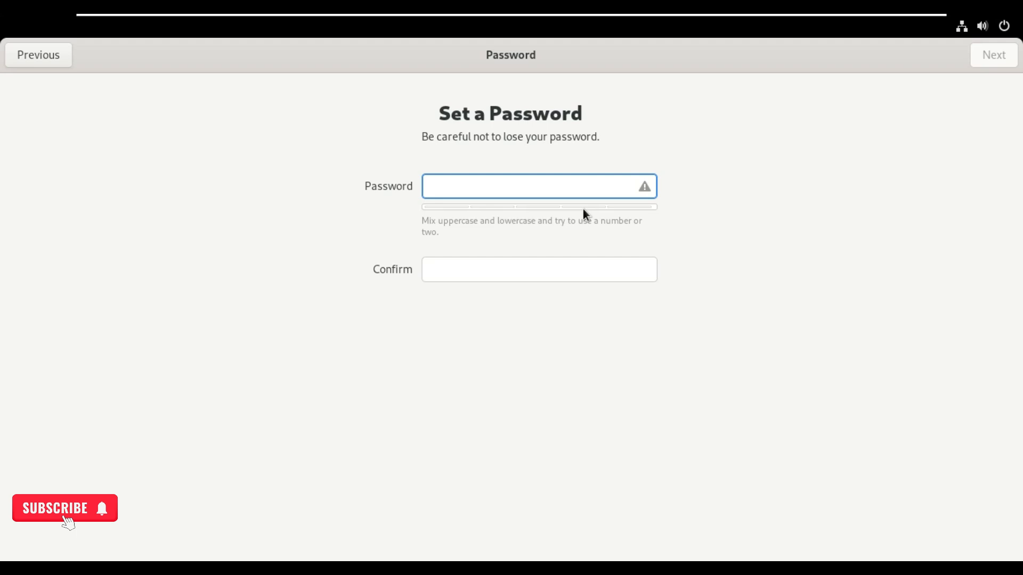
Type the new user's password, retype it to confirm, and submit.
text(••••••••••••)
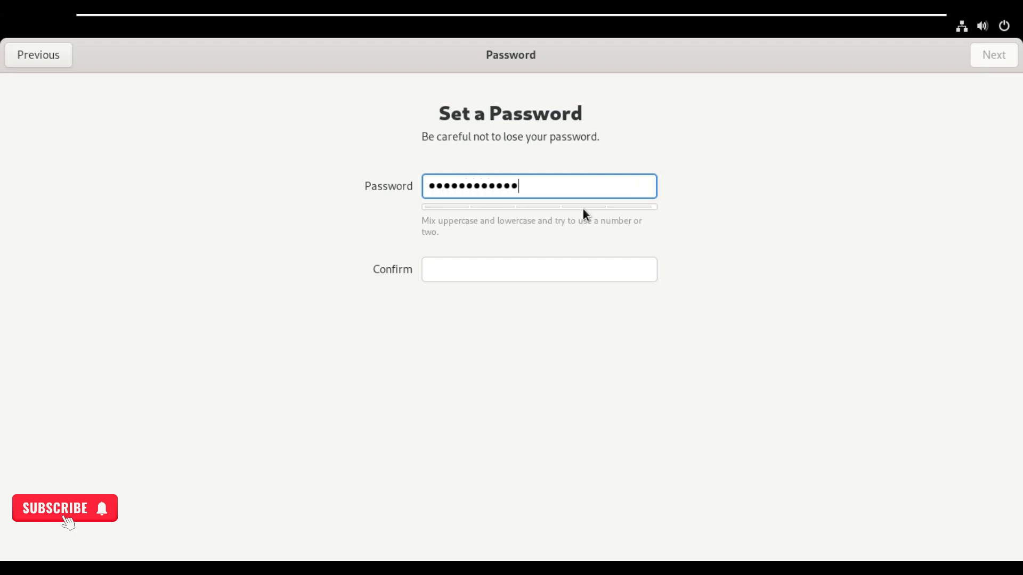
click(502, 269)
text(••••••••••)
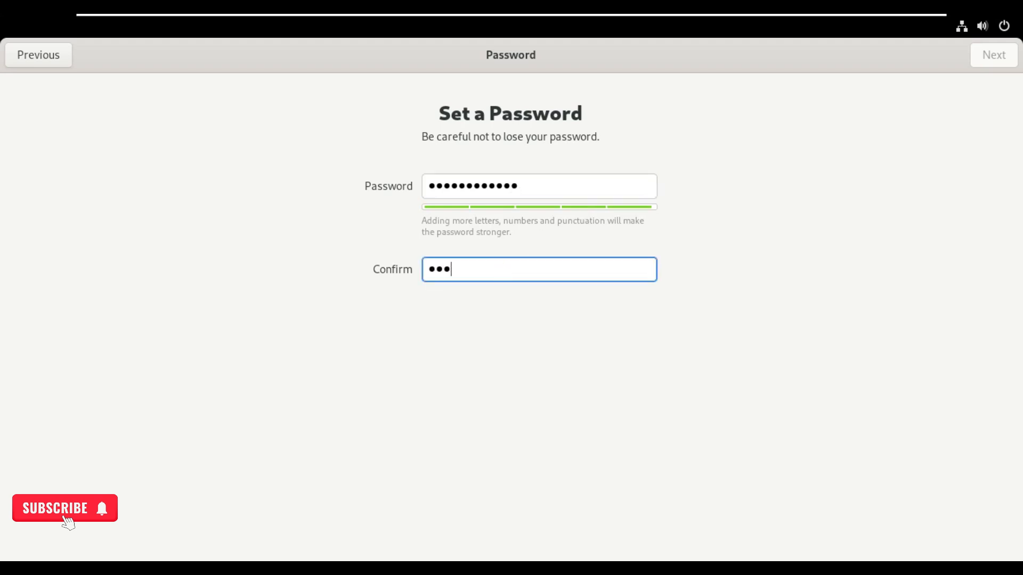
text(••)
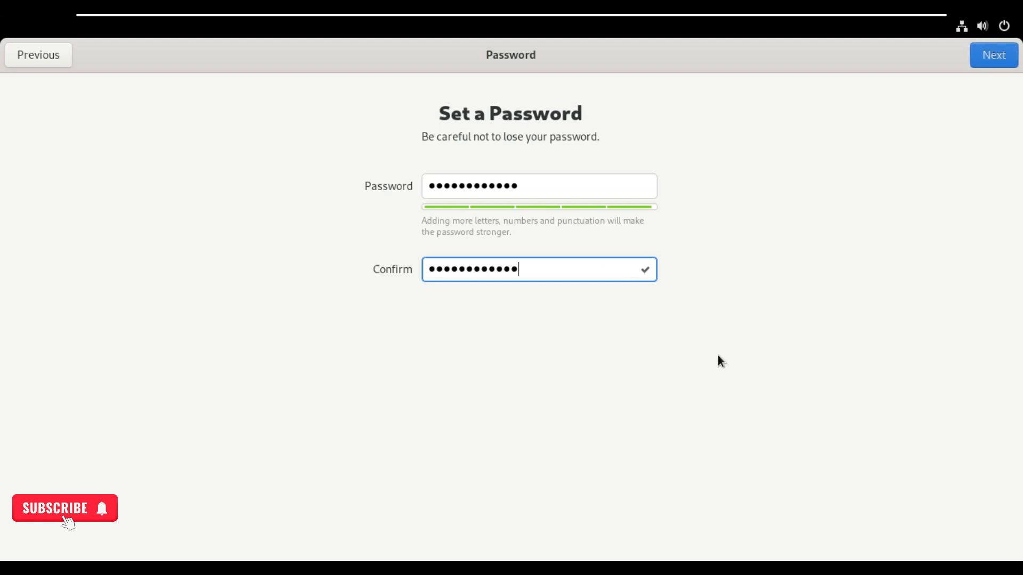
click(996, 55)
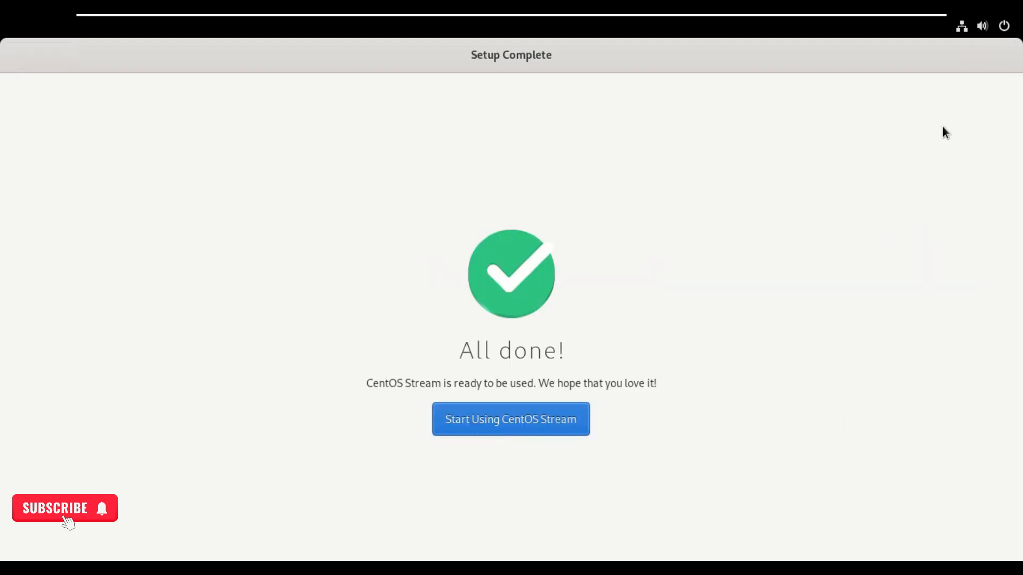
Enter the CentOS Stream desktop, decline the welcome tour, and show the applications grid.
click(470, 422)
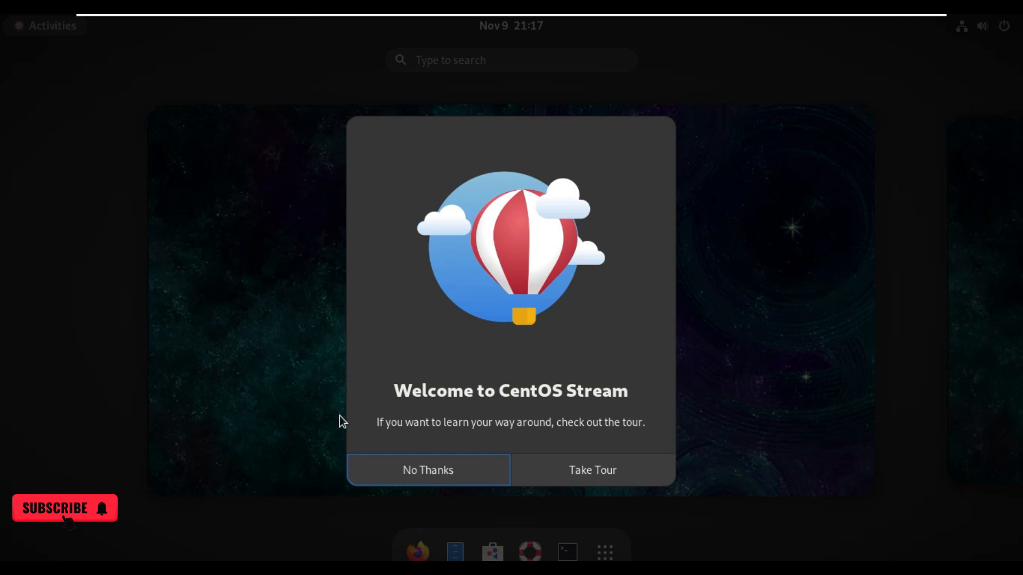
click(429, 470)
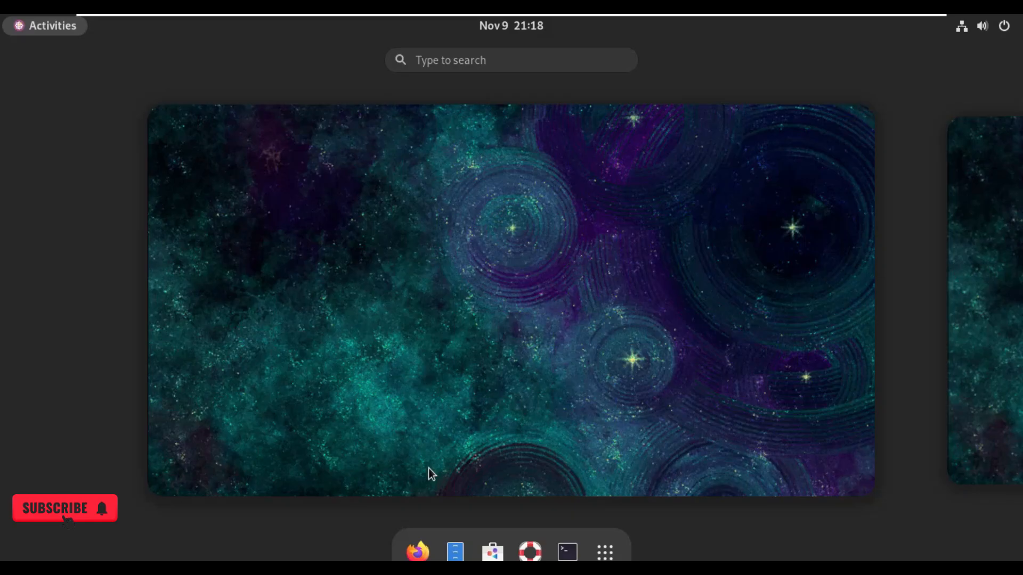
click(442, 440)
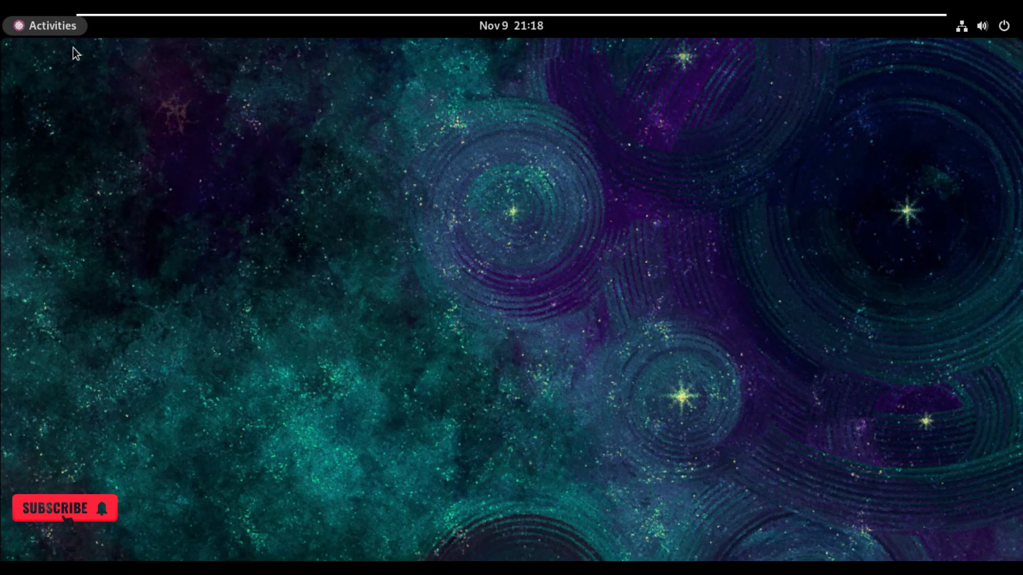
click(36, 32)
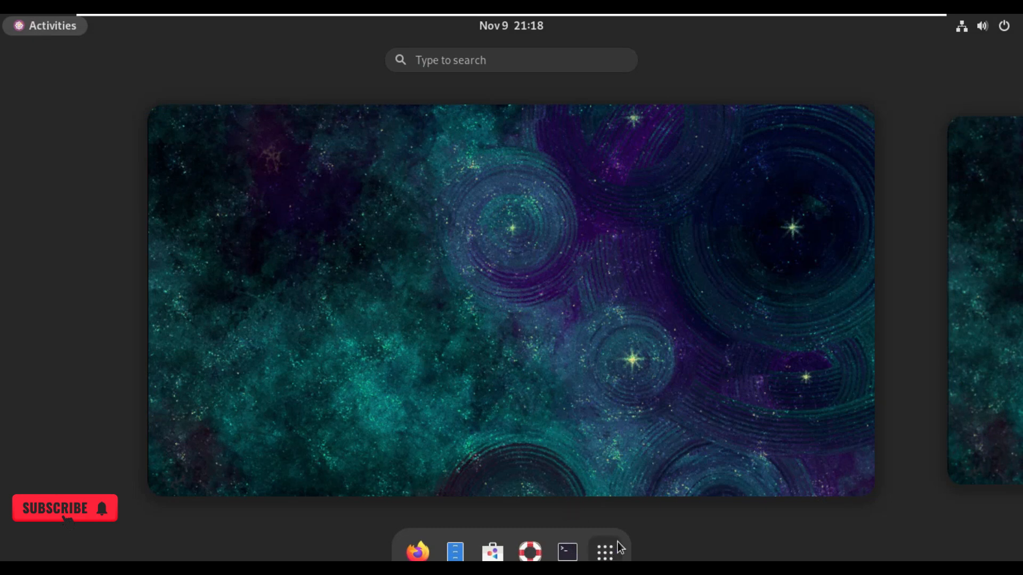
click(604, 553)
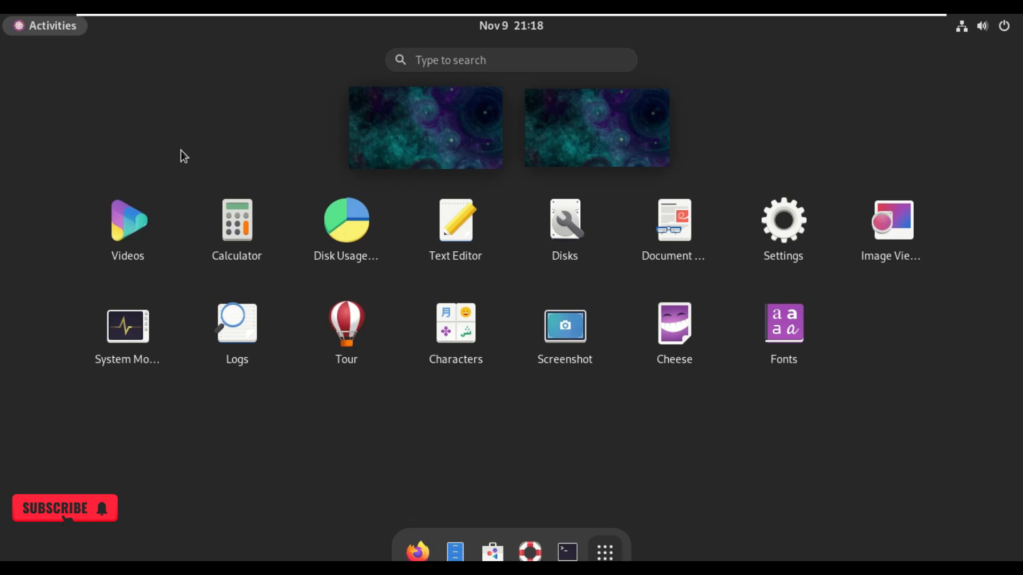